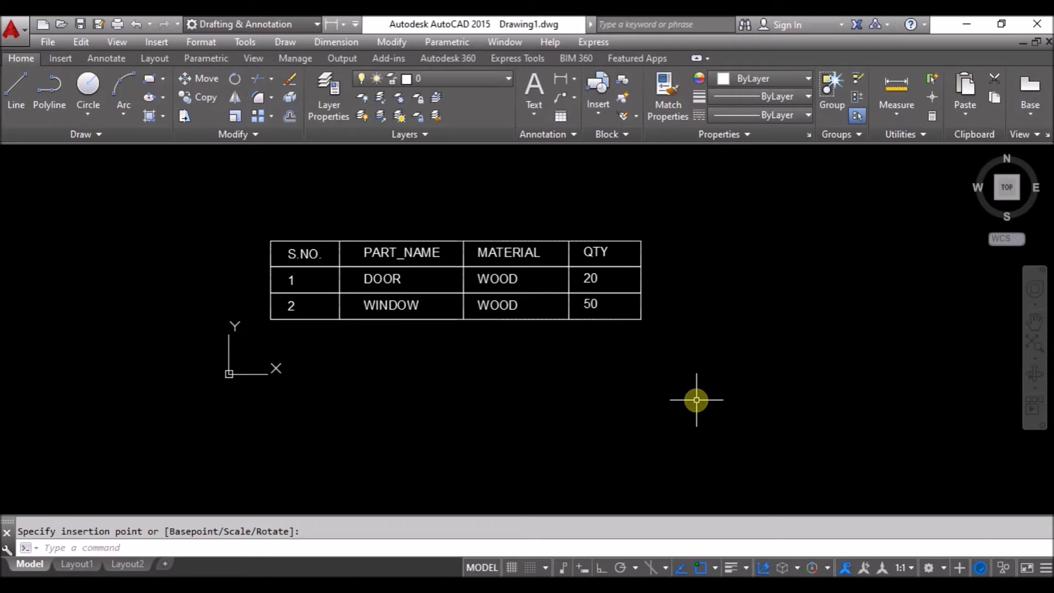
- Insert another copy of the BOM block just below the existing table
type("I")
key("Return")
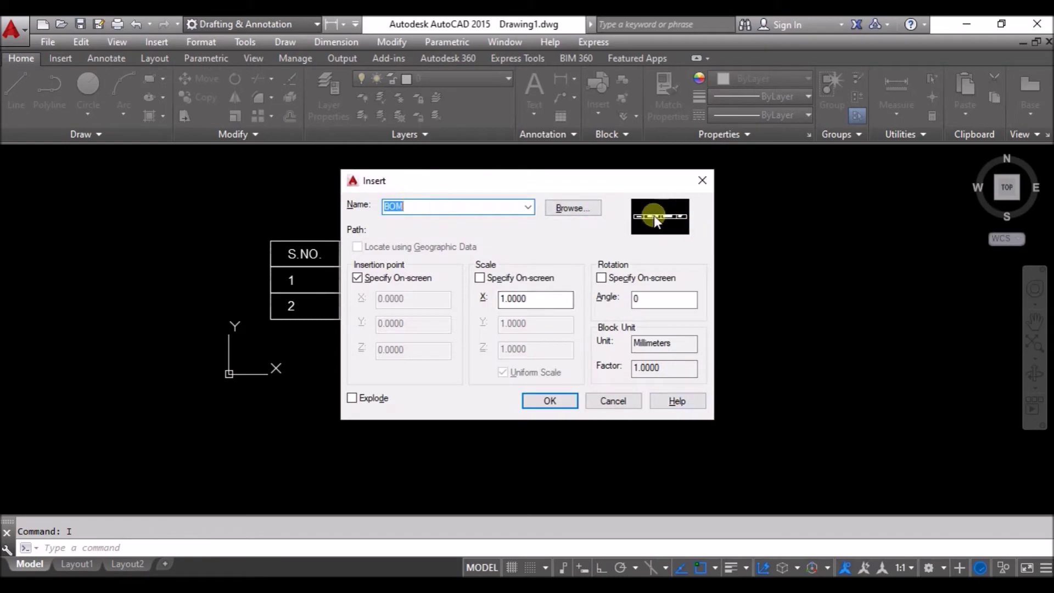
left_click(534, 400)
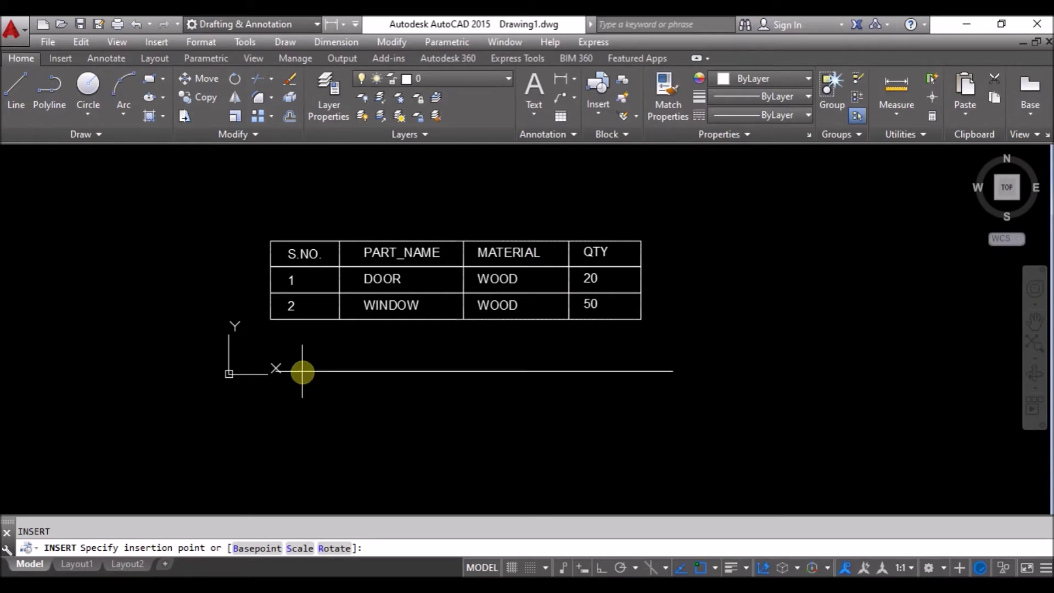
left_click(269, 321)
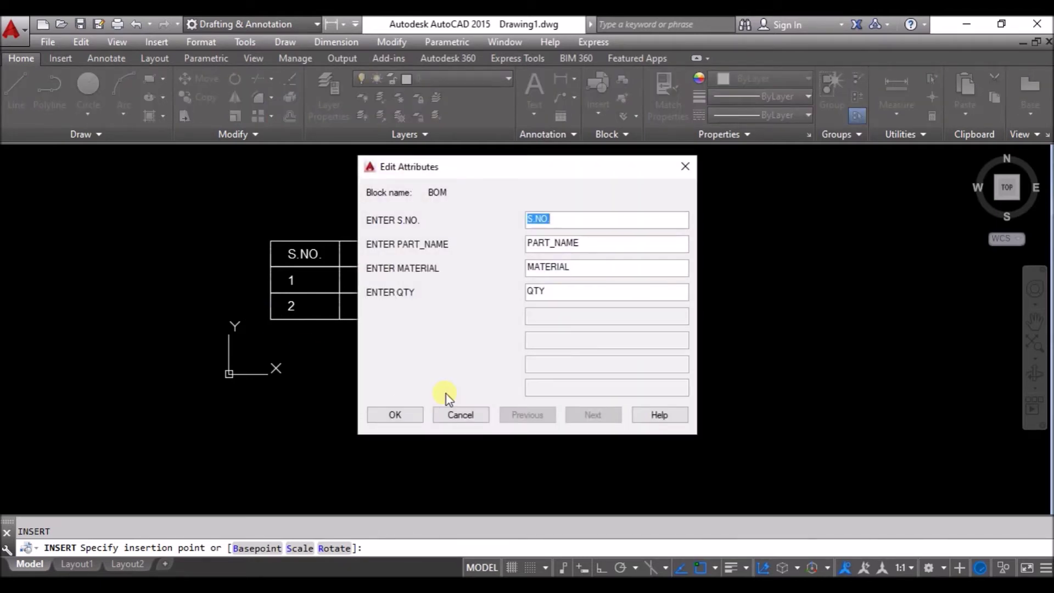
- Fill the new BOM row's attributes with 3, DOOR 3', WOOD and 30
type("3")
key("Tab")
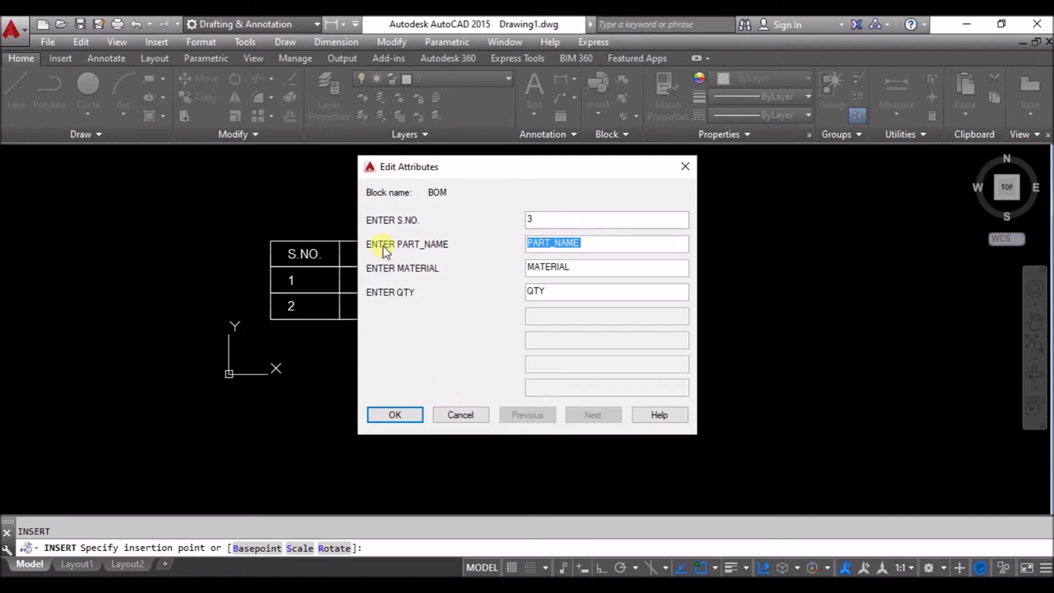
type("DOOR 3")
left_click(583, 263)
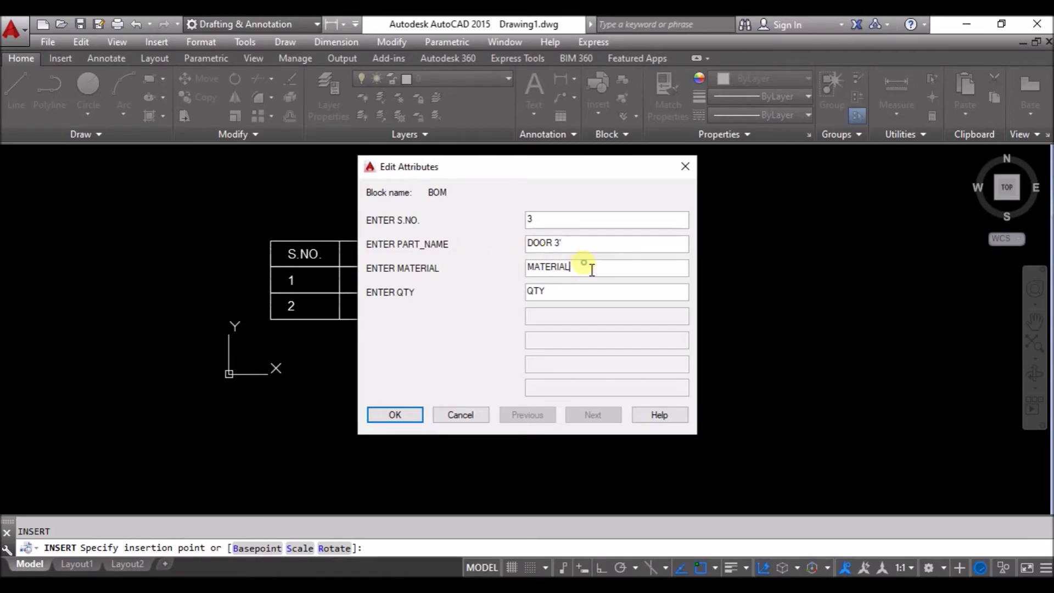
left_click_drag(589, 267, 535, 288)
type("WOOD")
double_click(565, 292)
type("30")
left_click(412, 419)
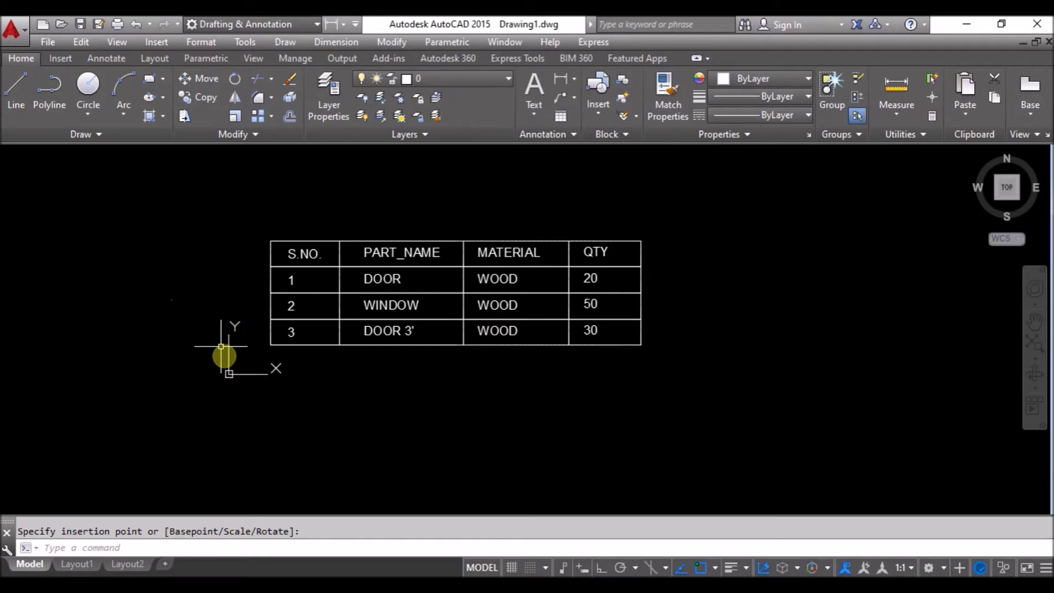
- Create a new drawing from acad.dwt and switch the grid off
left_click(12, 29)
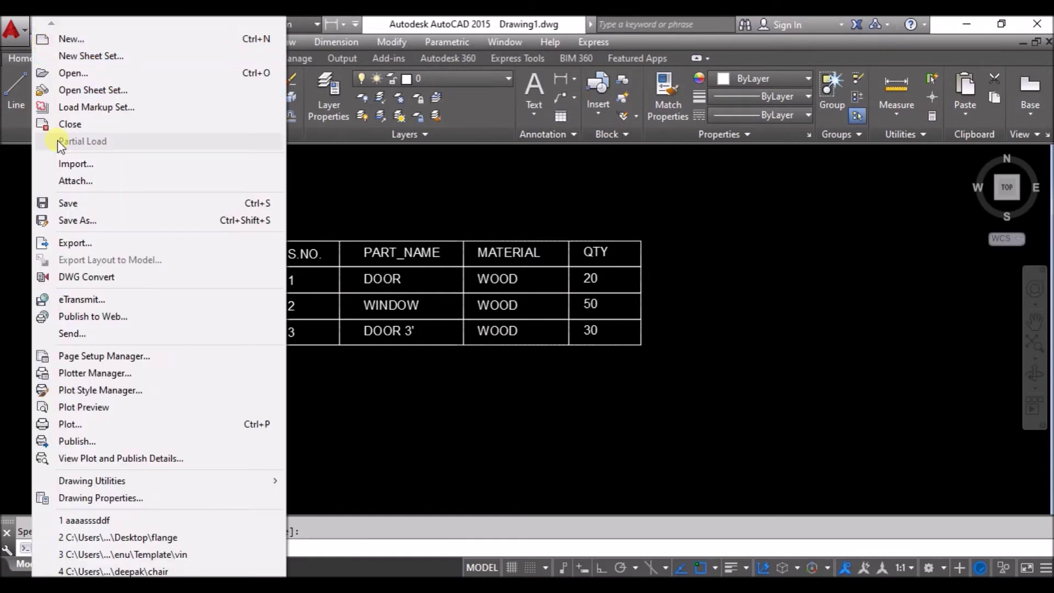
left_click(80, 40)
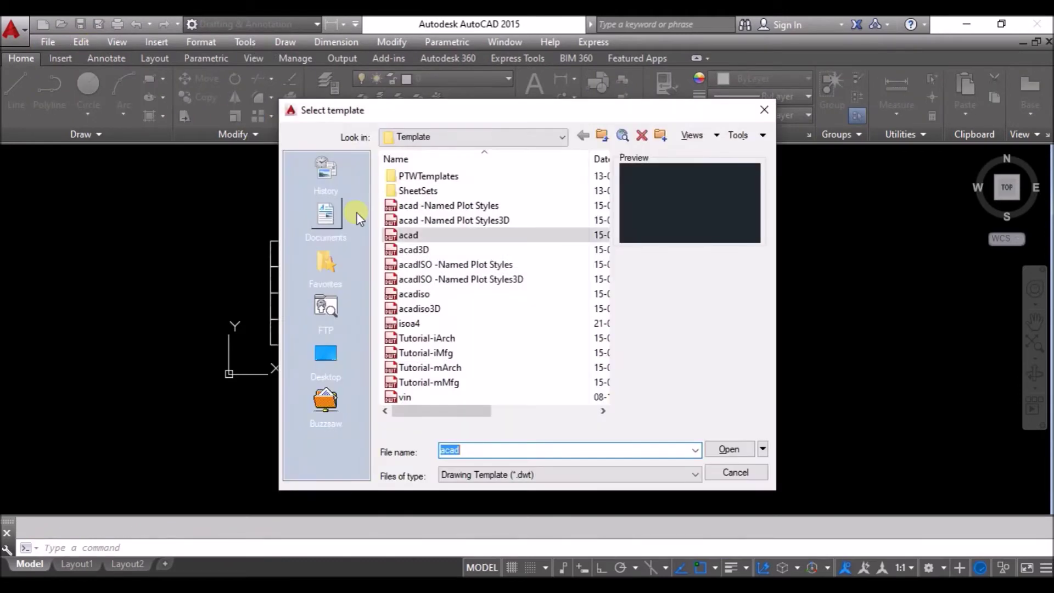
left_click(736, 451)
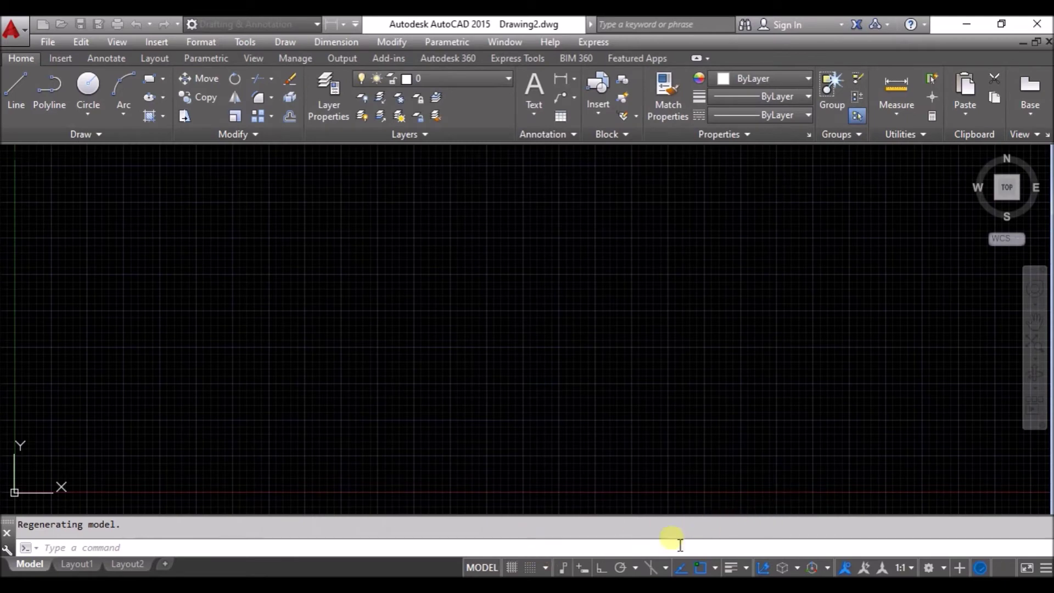
left_click(511, 567)
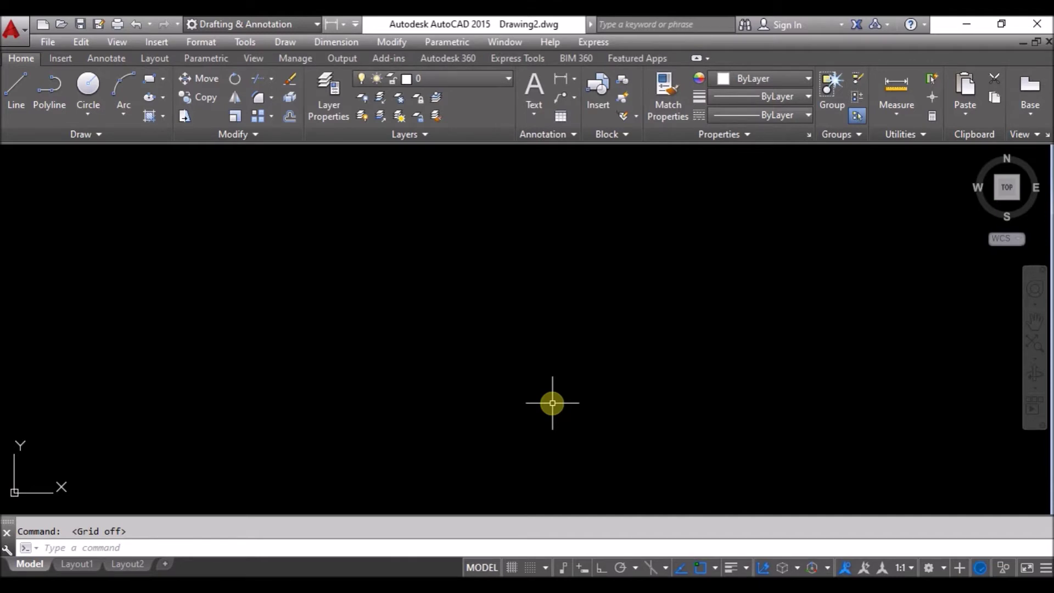
- Define an attribute with tag S.NO., prompt ENTER S.NO. and default S.NO
type("ATT")
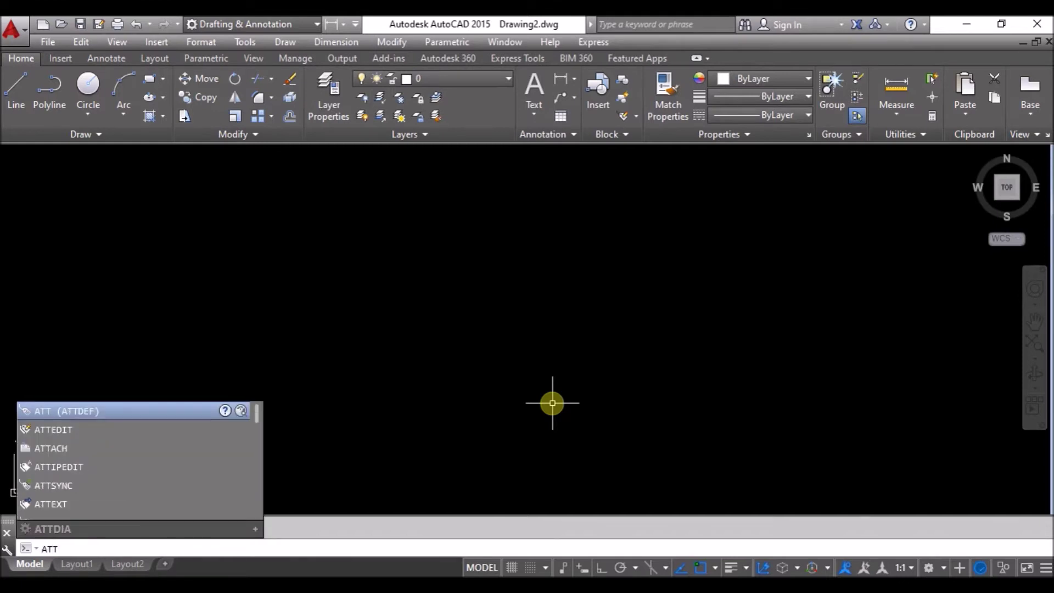
key("Return")
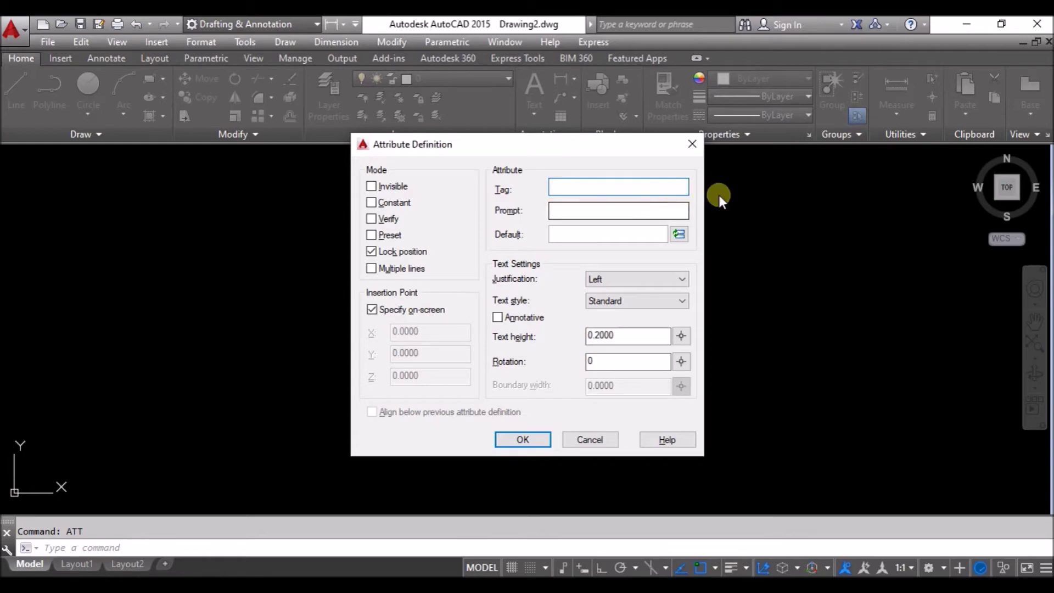
type("S.")
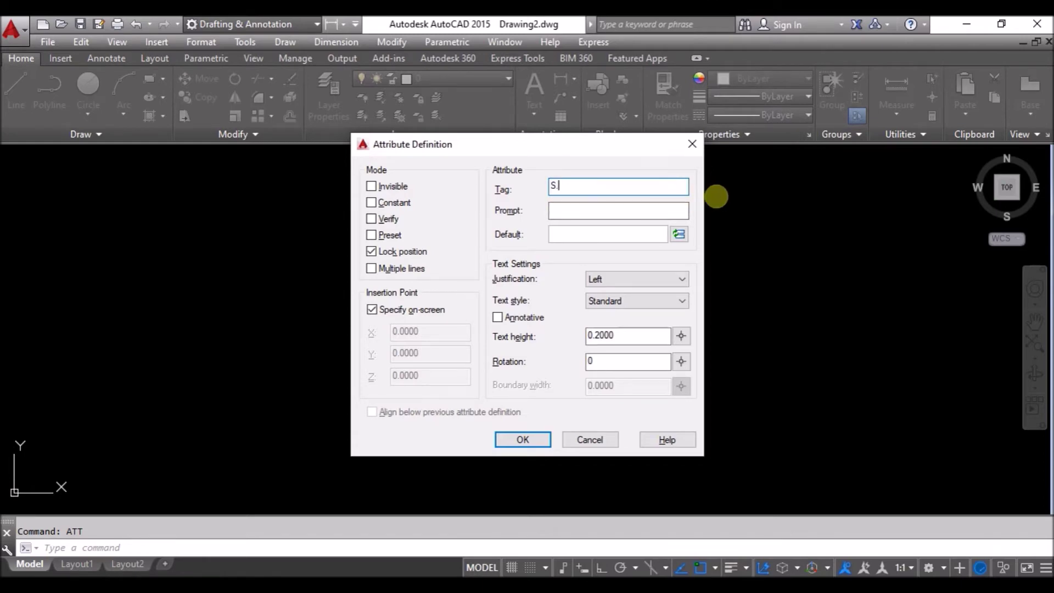
type("NO")
type(".")
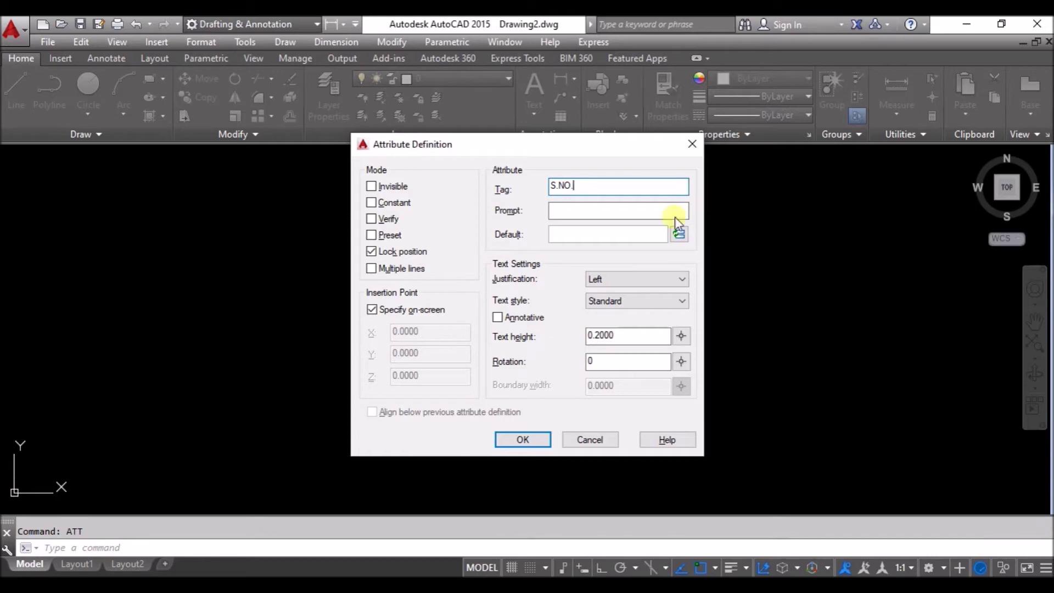
left_click_drag(580, 187, 535, 188)
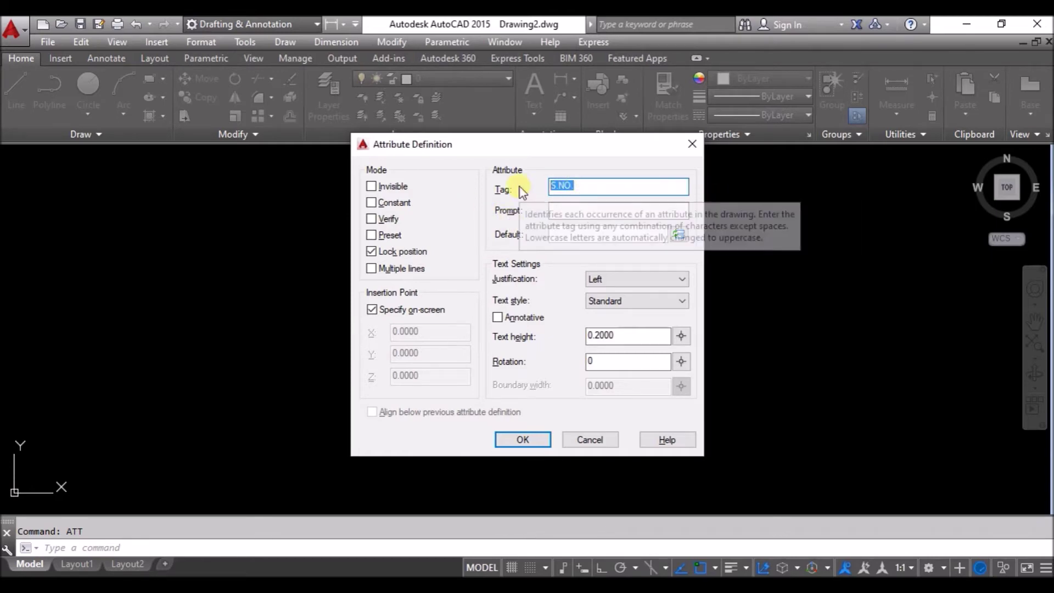
left_click(593, 220)
type("ENTER ")
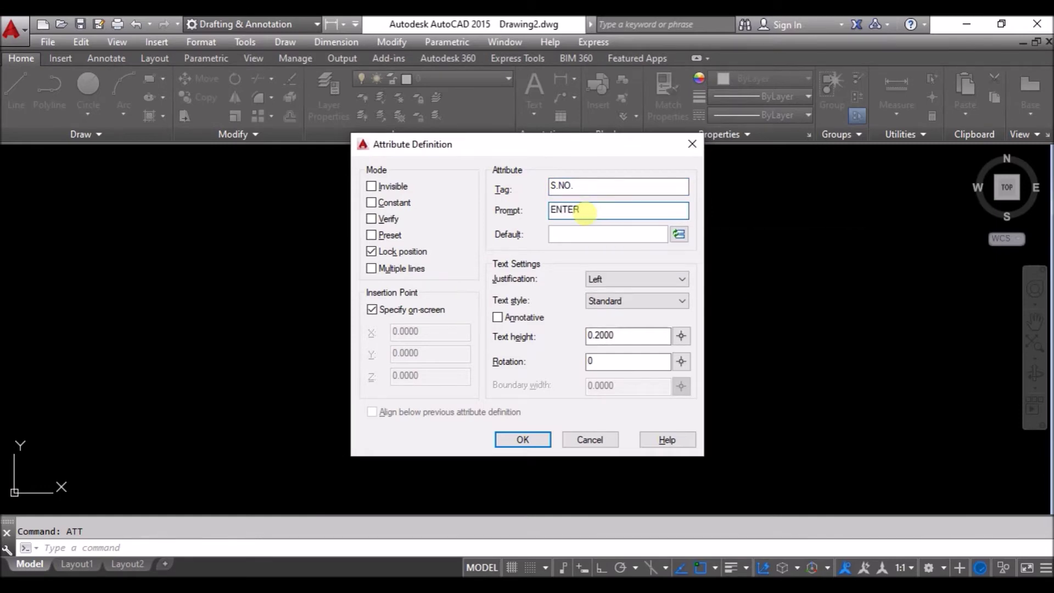
type("S.NO.")
left_click(557, 237)
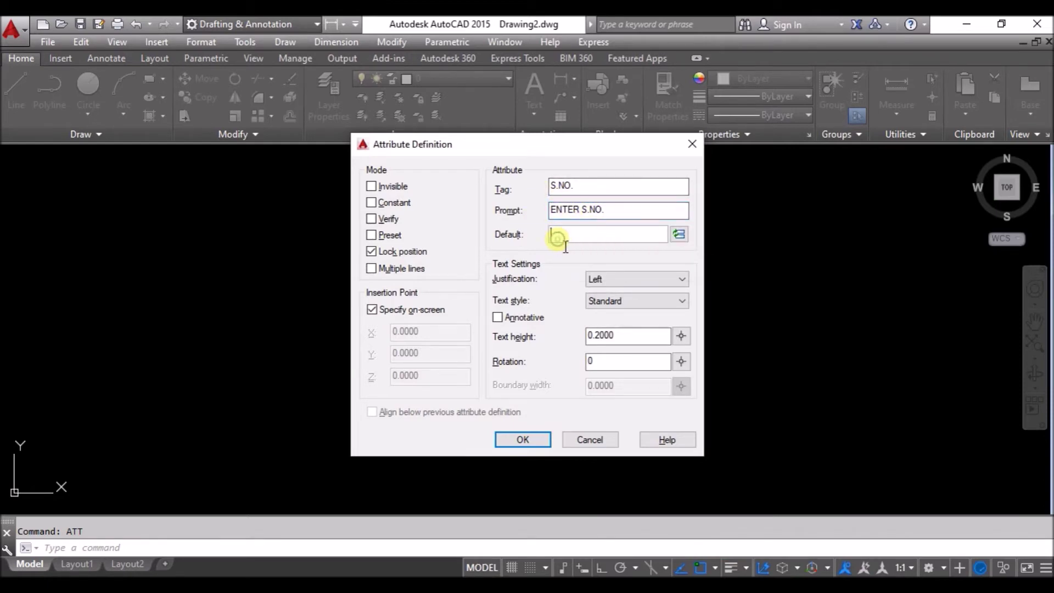
type("S.NO.")
left_click(535, 439)
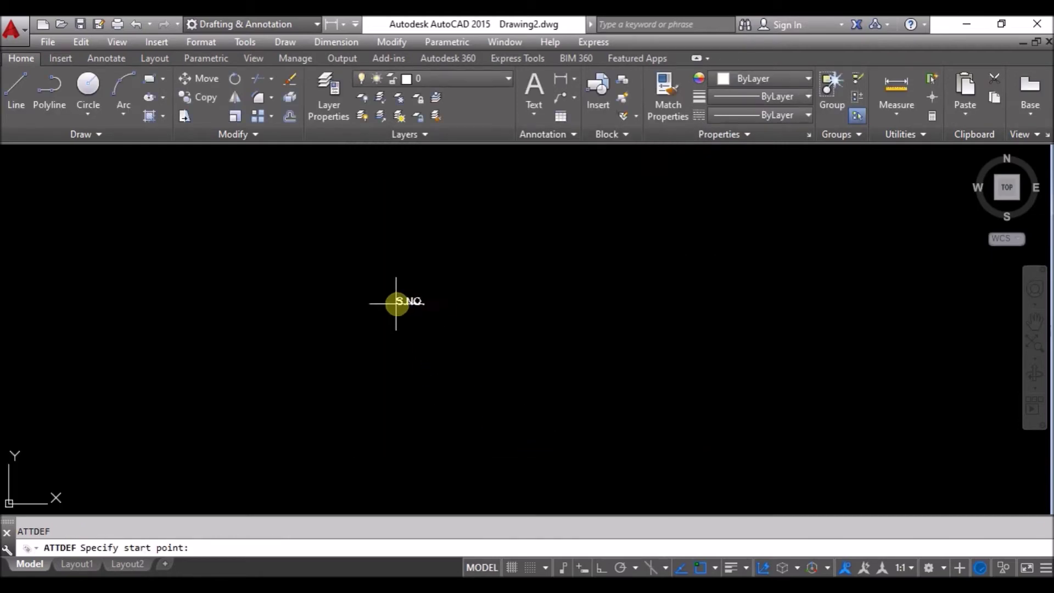
- Place the S.NO. attribute in the drawing and centre the view on it
left_click(367, 289)
scroll(384, 296, "up", 3)
middle_click_drag(408, 266, 388, 312)
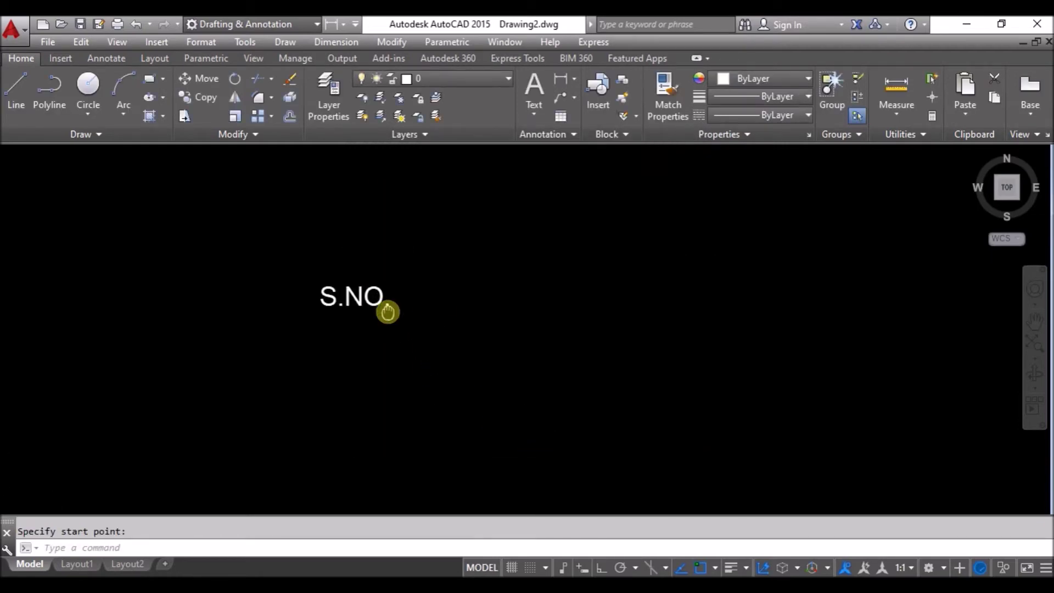
key("Return")
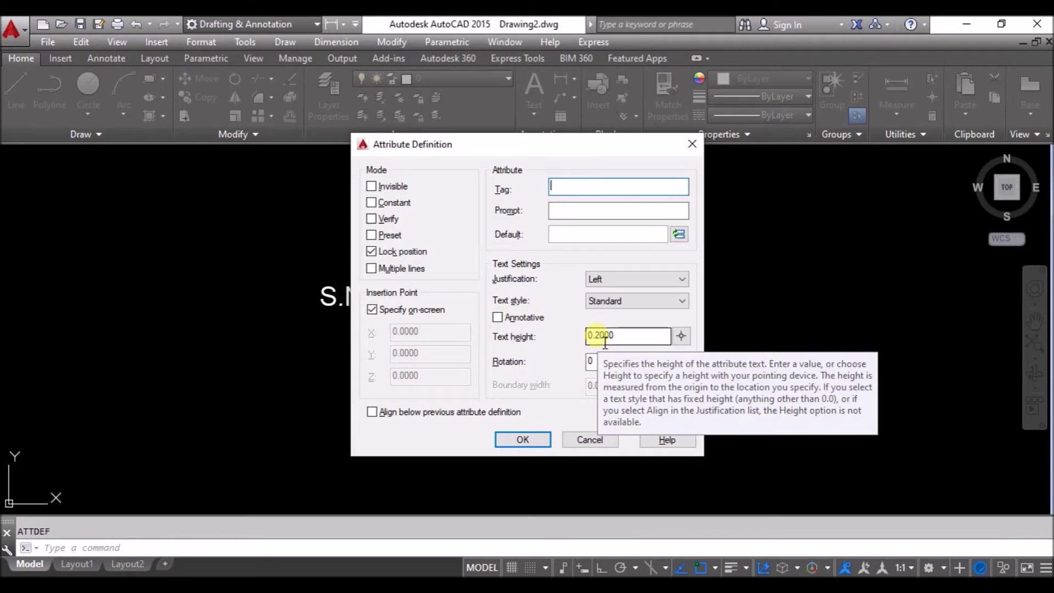
- Give the next attribute tag PART_NAME and prompt ENTER PART_NAME
type("PART")
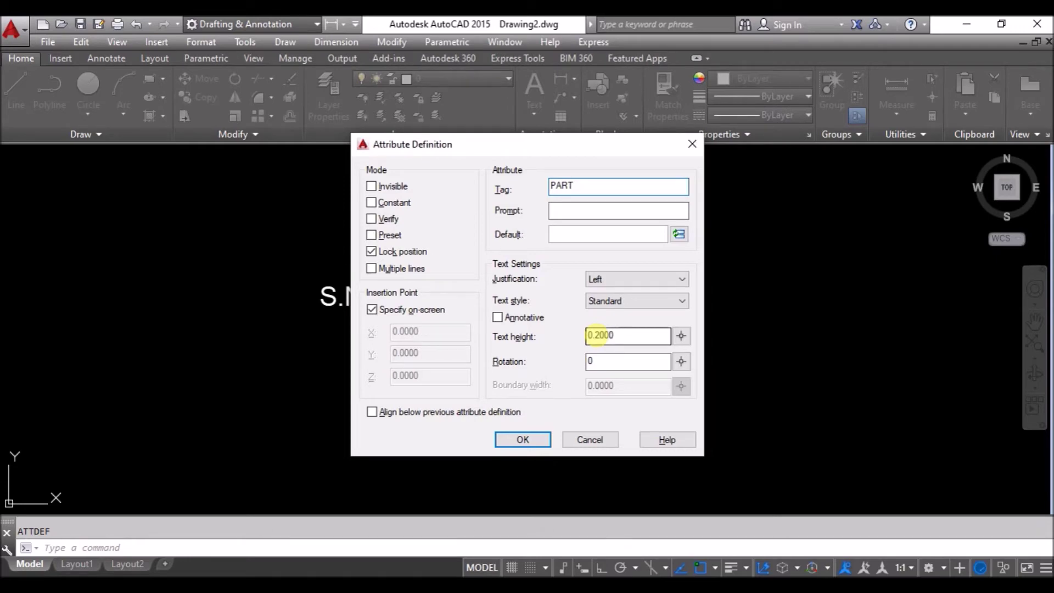
type("_")
type("NAME")
left_click(574, 211)
type("ENTER")
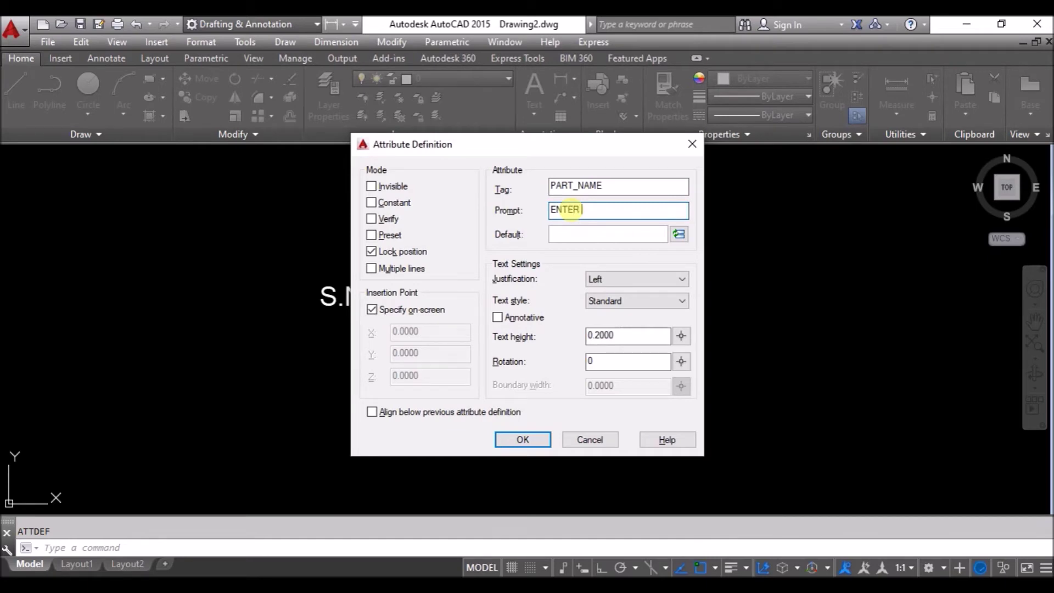
double_click(609, 185)
key("ctrl+c")
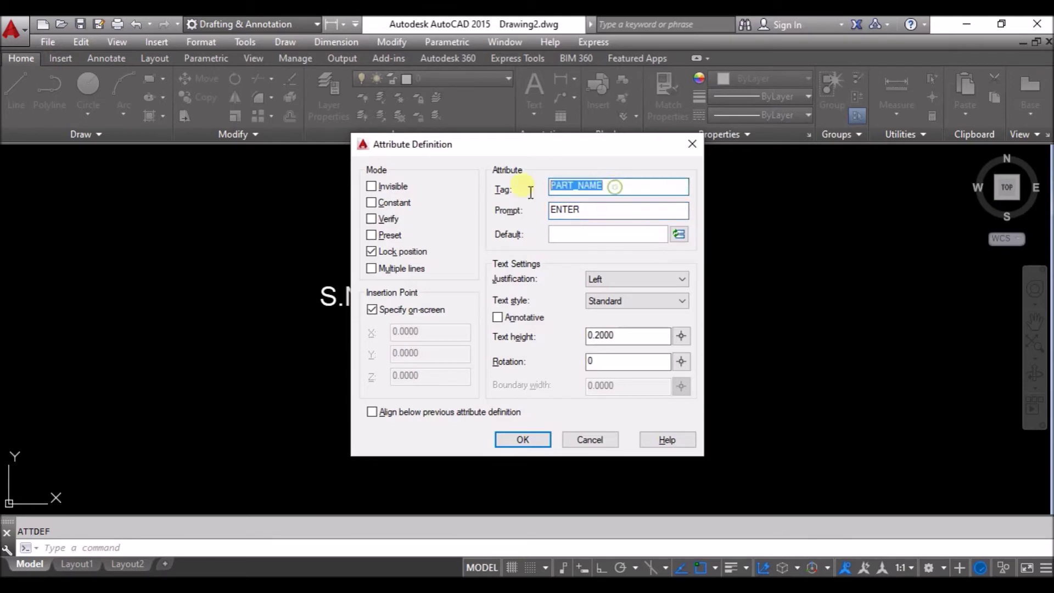
left_click(586, 212)
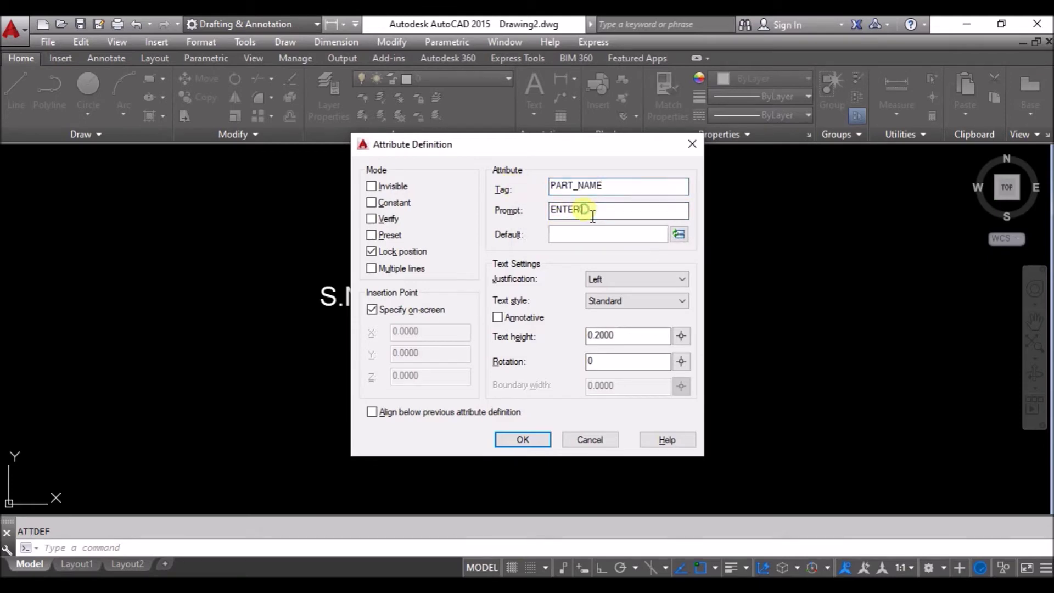
key("ctrl+v")
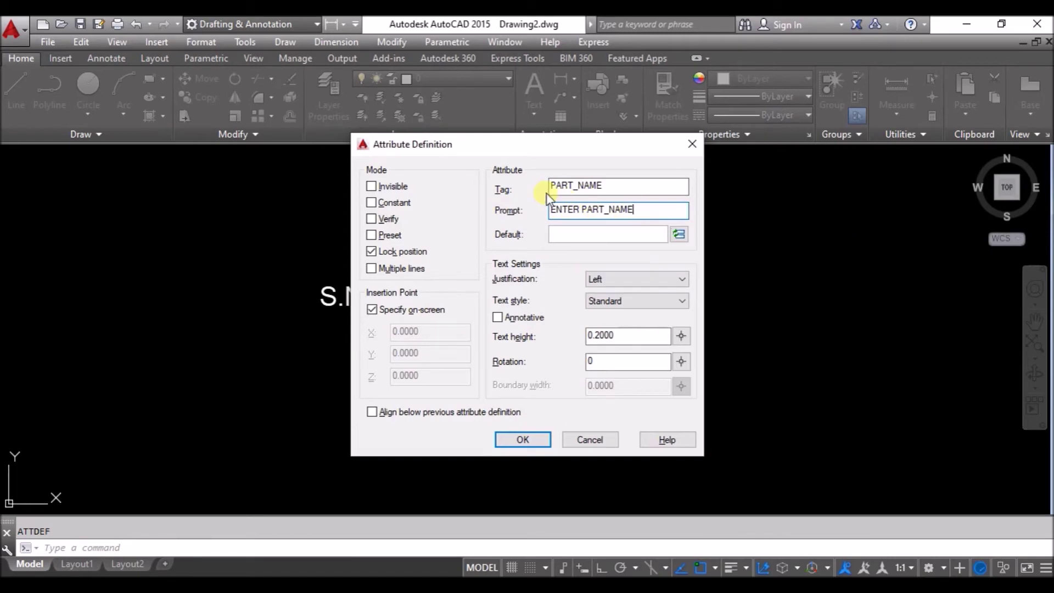
- Set its default to PART_NAME and place it right of the S.NO. label
left_click(582, 239)
type("PART_NAME")
left_click(519, 442)
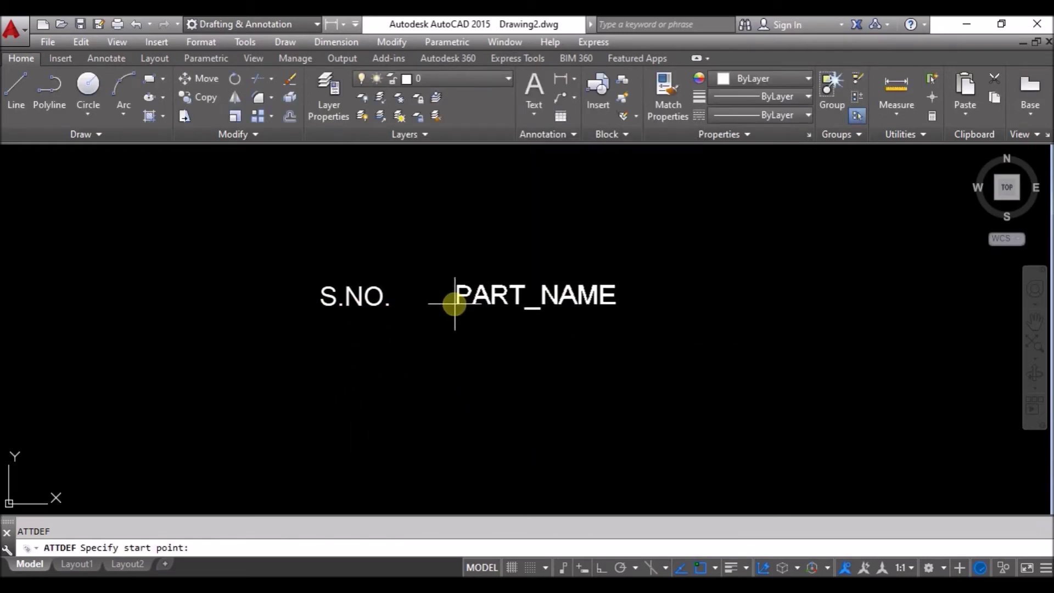
left_click(452, 300)
middle_click_drag(727, 348, 593, 348)
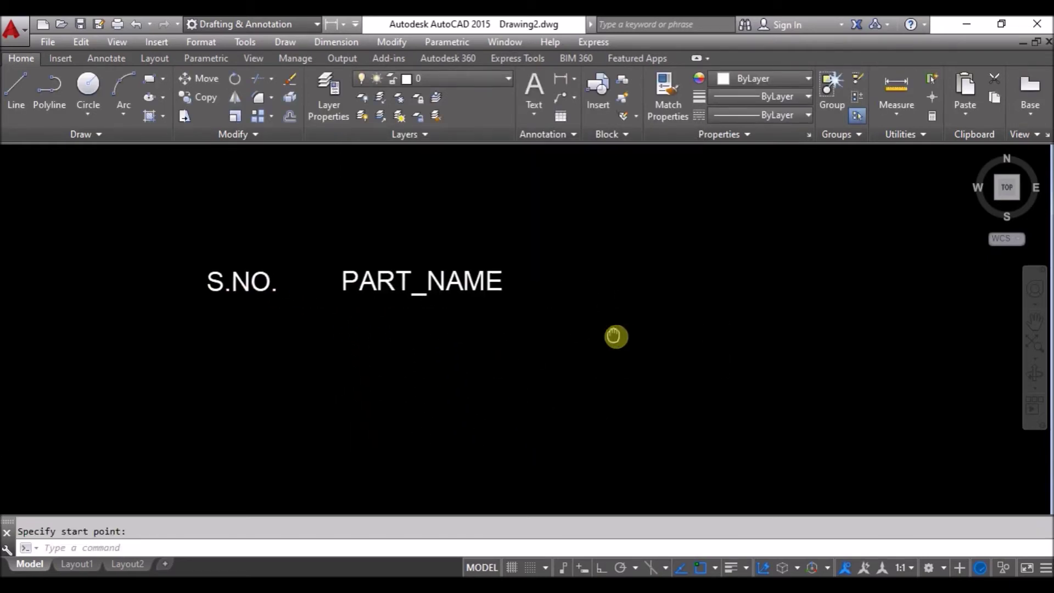
key("Return")
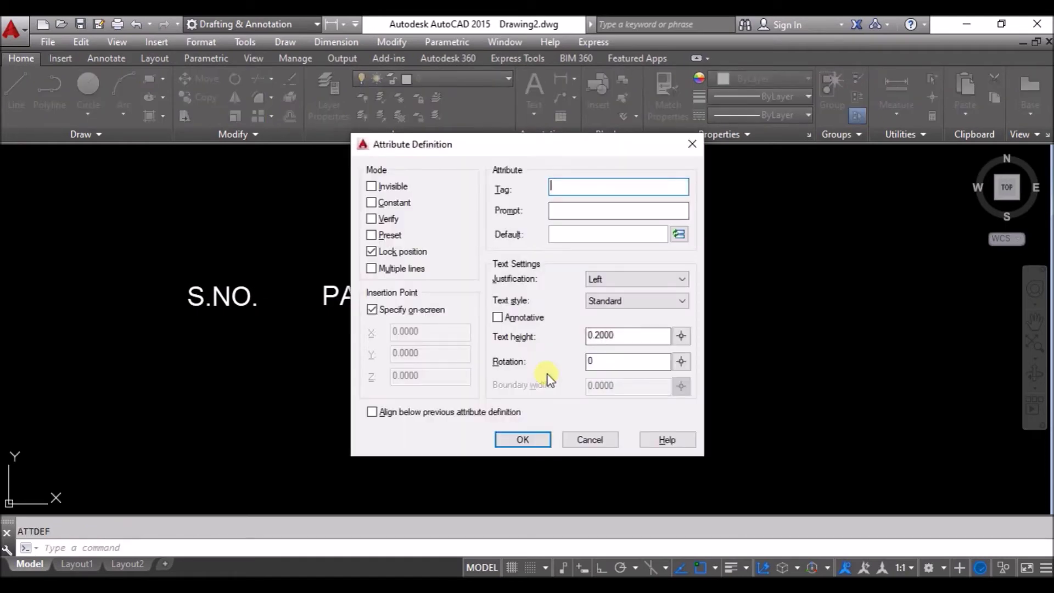
- Create attribute SIZE with prompt ENTER SIZE and default SIZE, placed after PART_NAME
type("SIZE")
left_click_drag(587, 183, 460, 191)
left_click(579, 213)
type("ENTER")
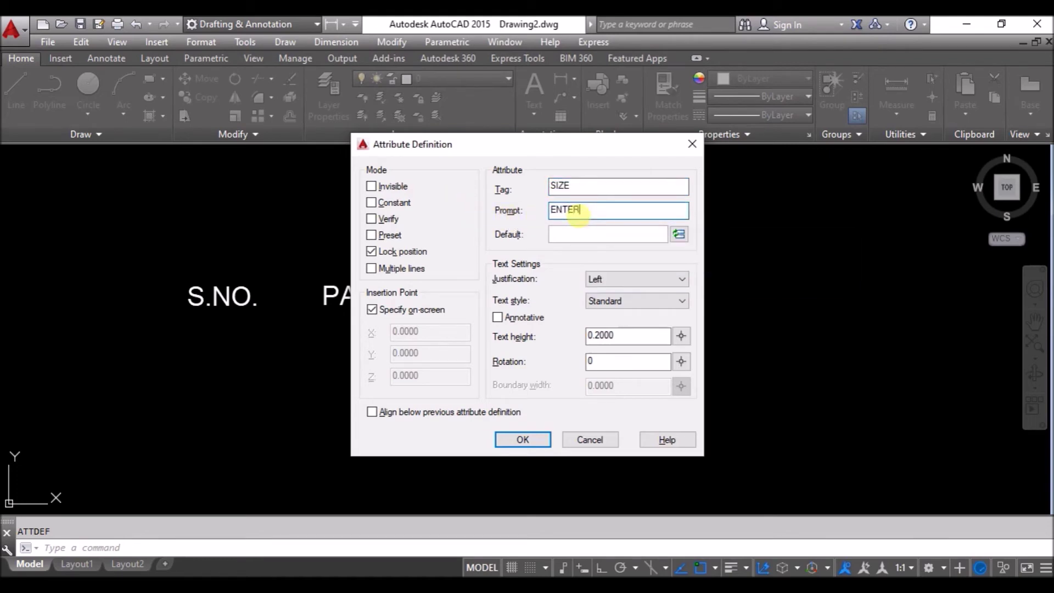
type(" SIZE")
left_click(598, 243)
type("SIZE")
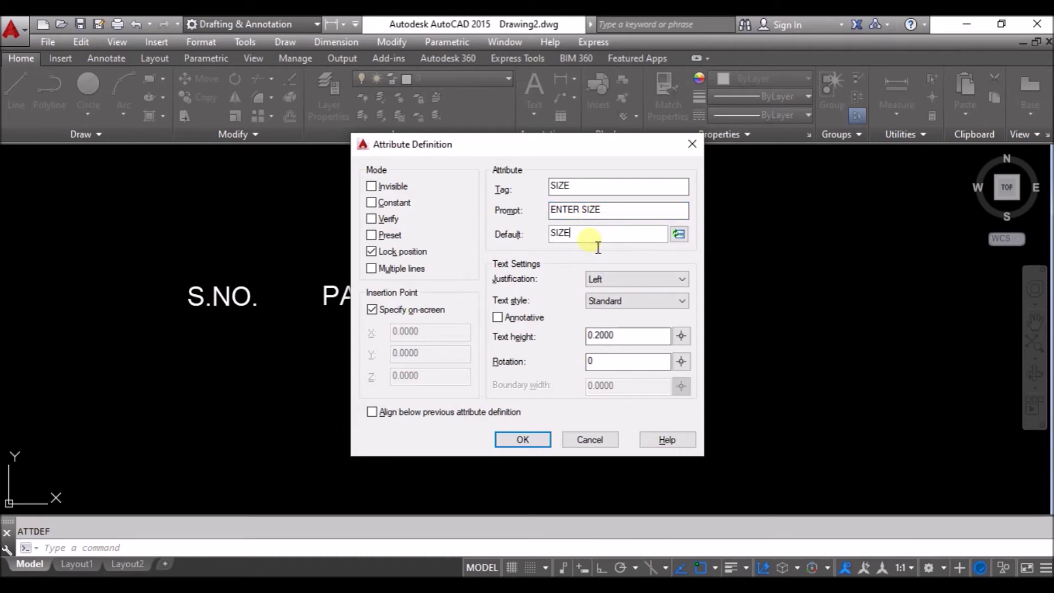
left_click(534, 440)
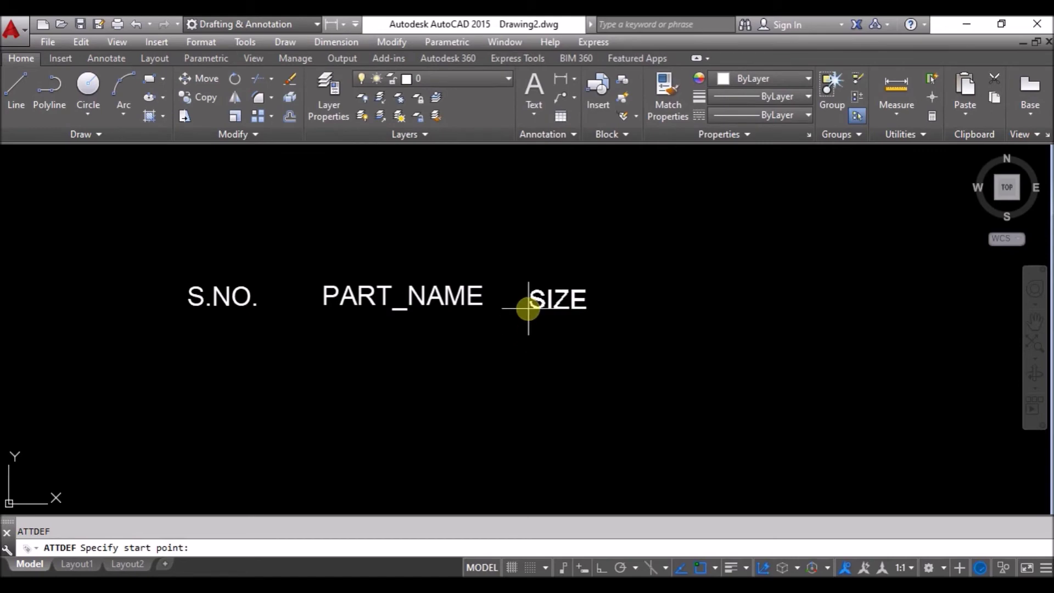
left_click(563, 306)
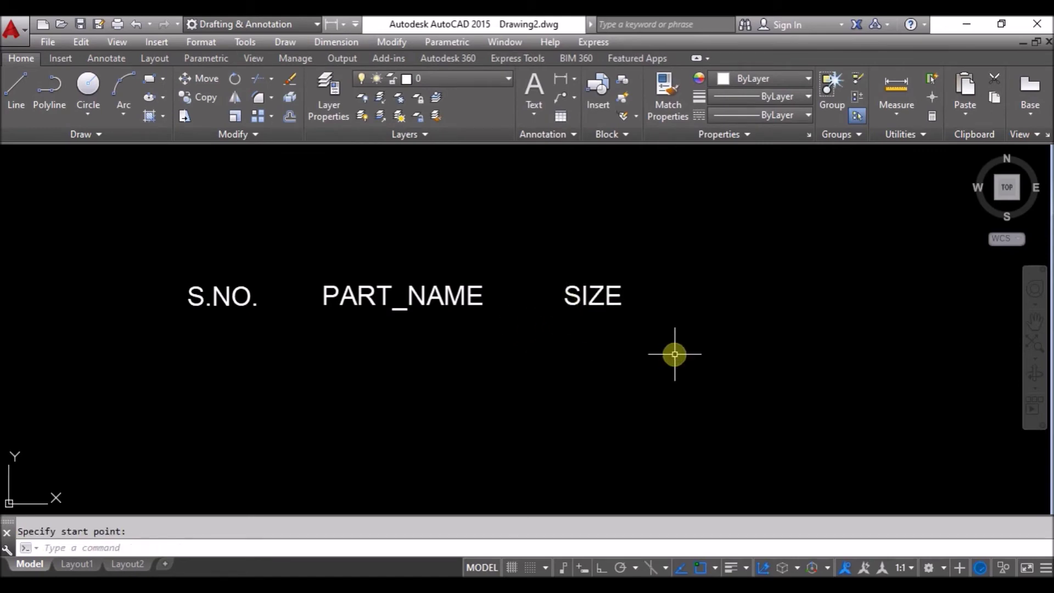
- Define attribute QTY with prompt ENTER QTY and default QTY, placed right of SIZE
type("attdef")
key("Return")
type("QTY")
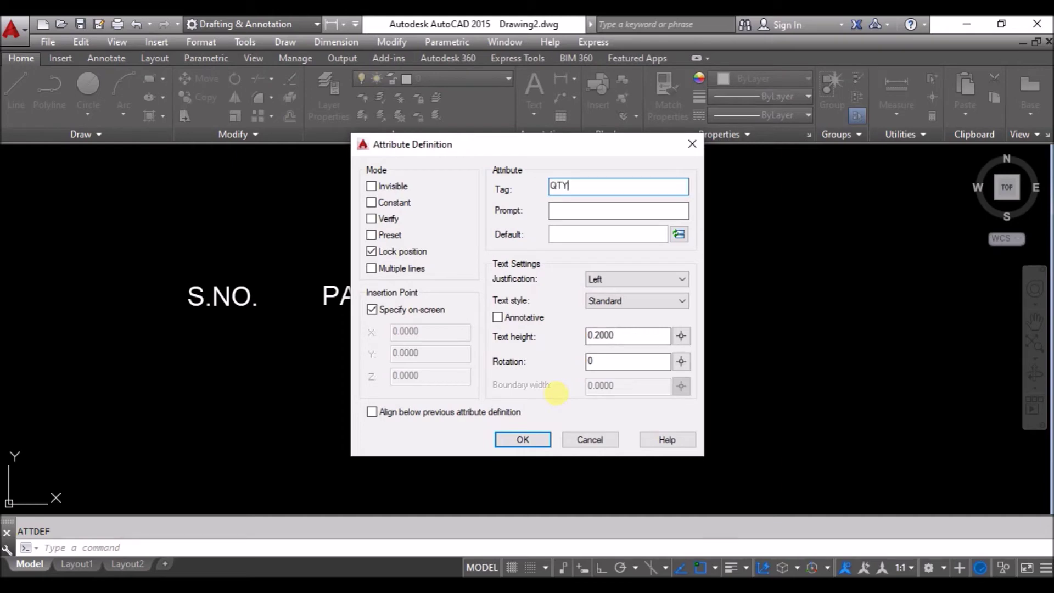
double_click(577, 186)
left_click(566, 215)
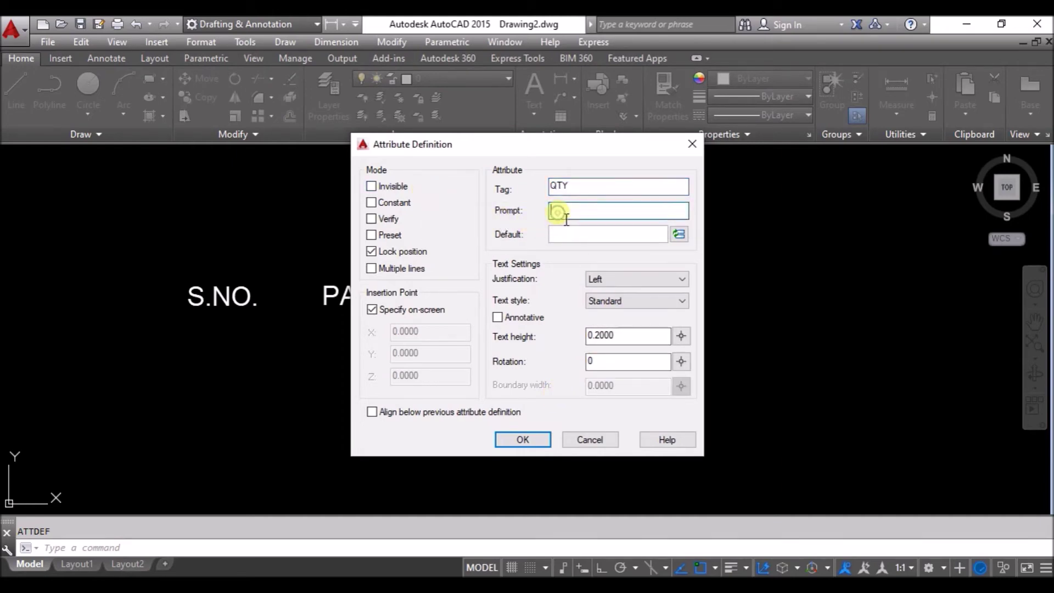
type("E")
left_click(579, 233)
type("QTY")
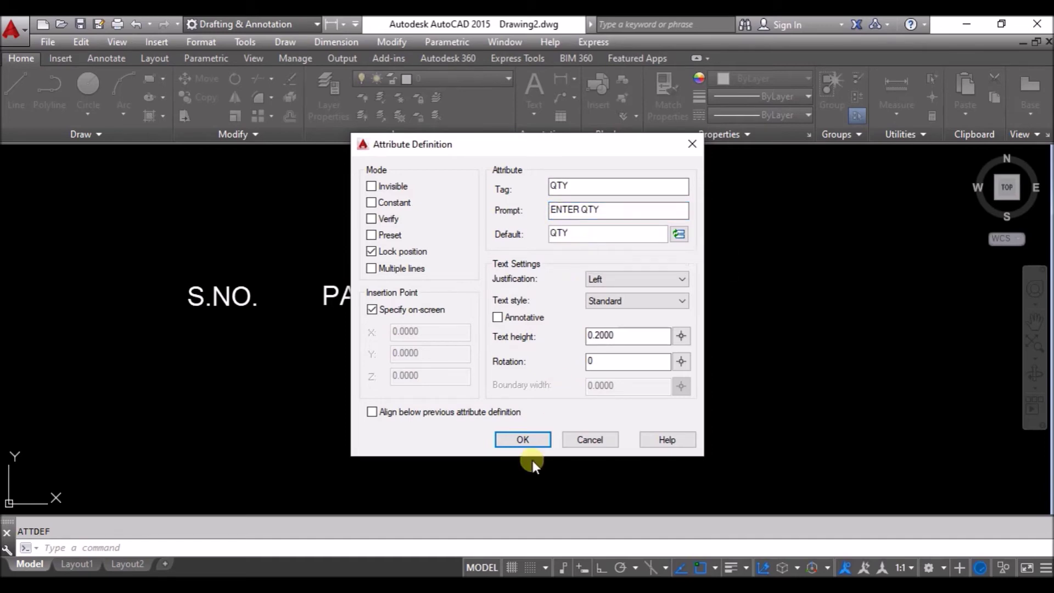
left_click(529, 439)
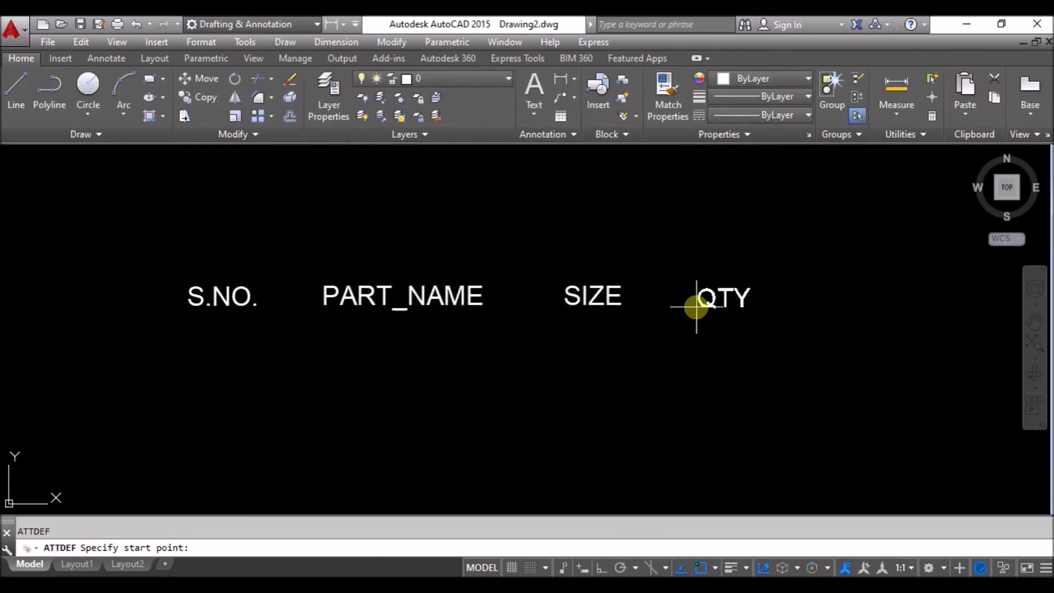
left_click(700, 306)
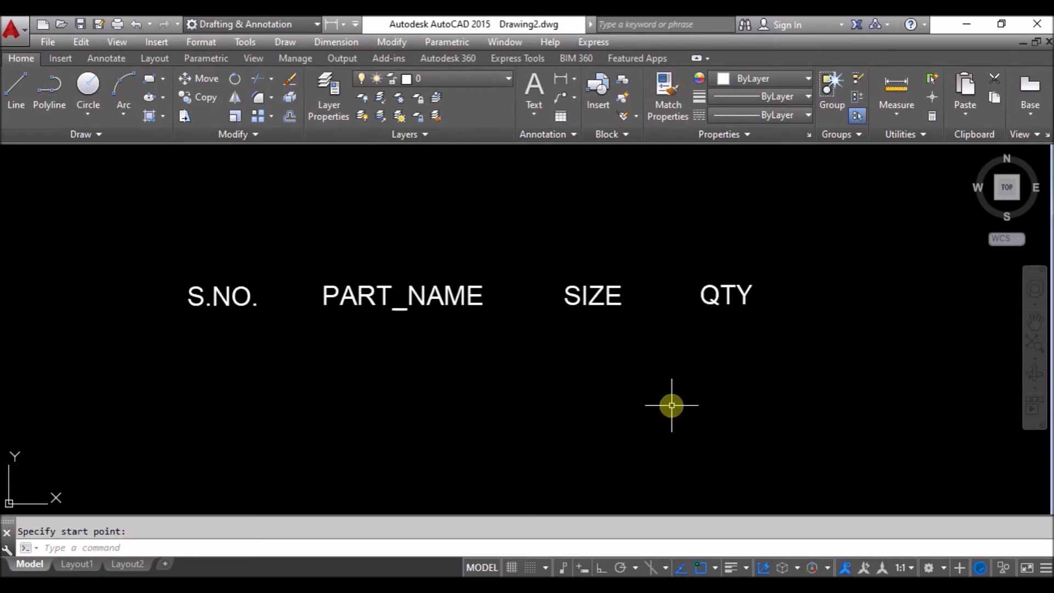
- Draw a rectangle enclosing the S.NO. through QTY headings
left_click(149, 79)
left_click(178, 271)
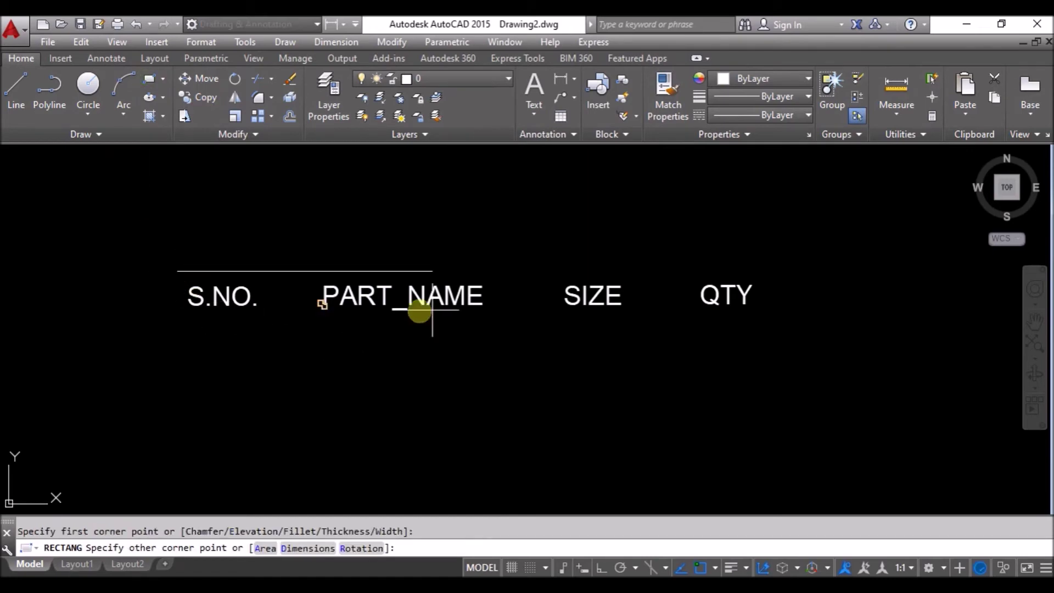
left_click(798, 321)
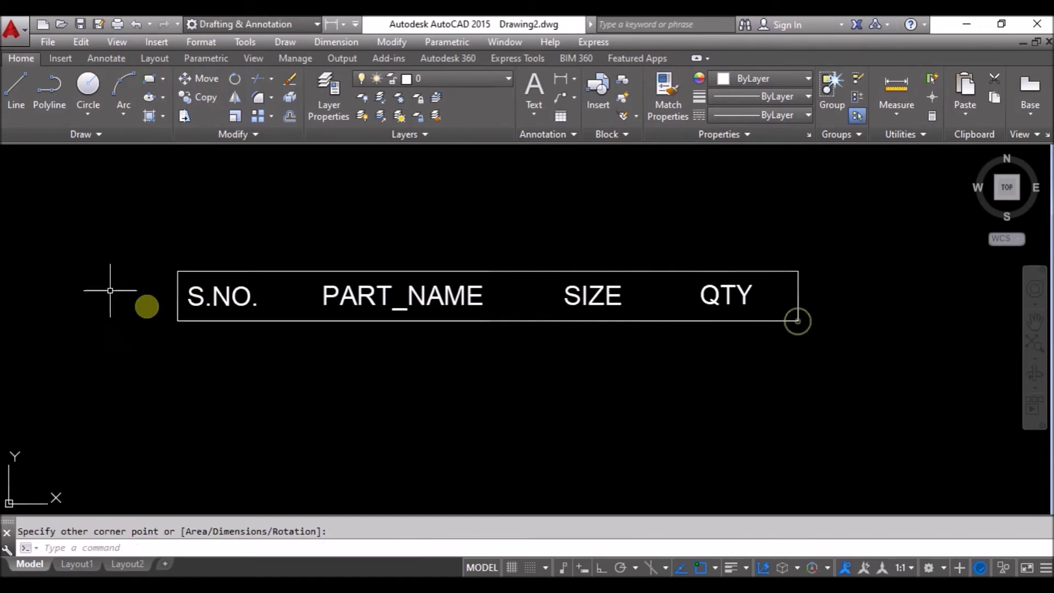
- Draw three vertical dividers separating the four heading columns
left_click(24, 103)
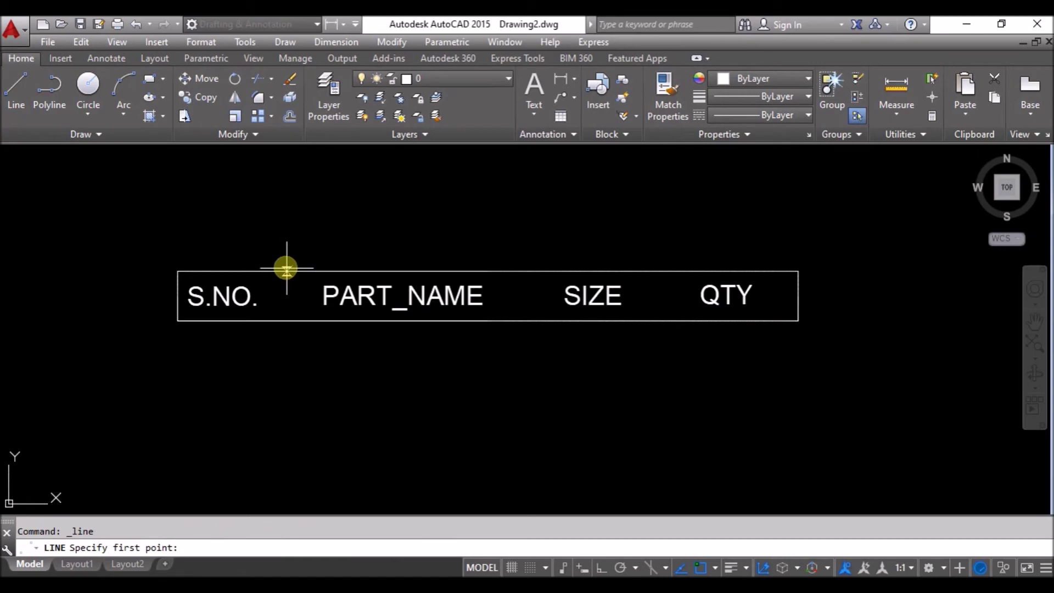
left_click(288, 270)
left_click(288, 324)
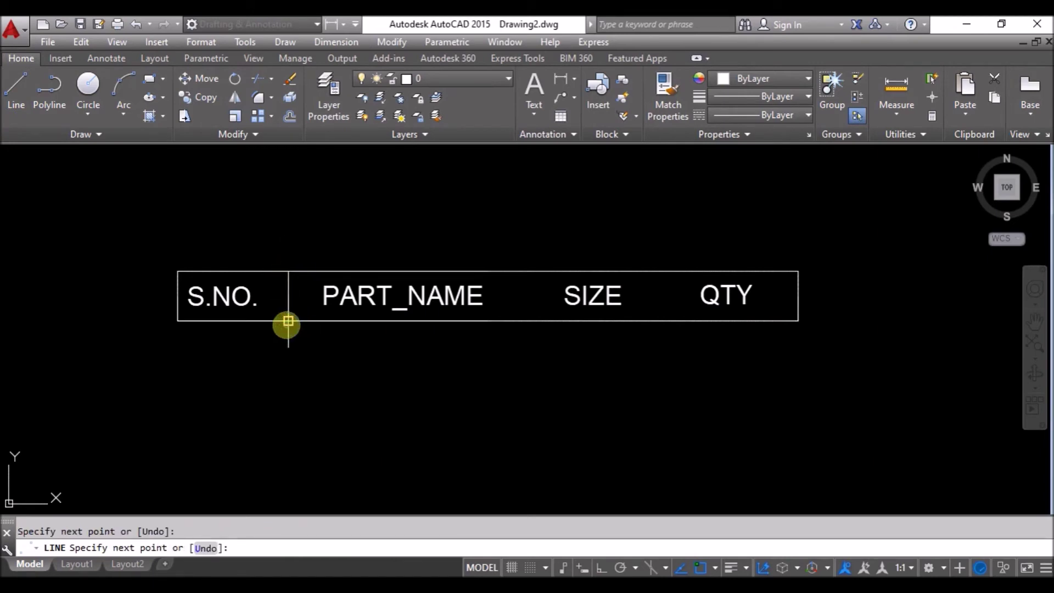
key("Return")
key("Return")
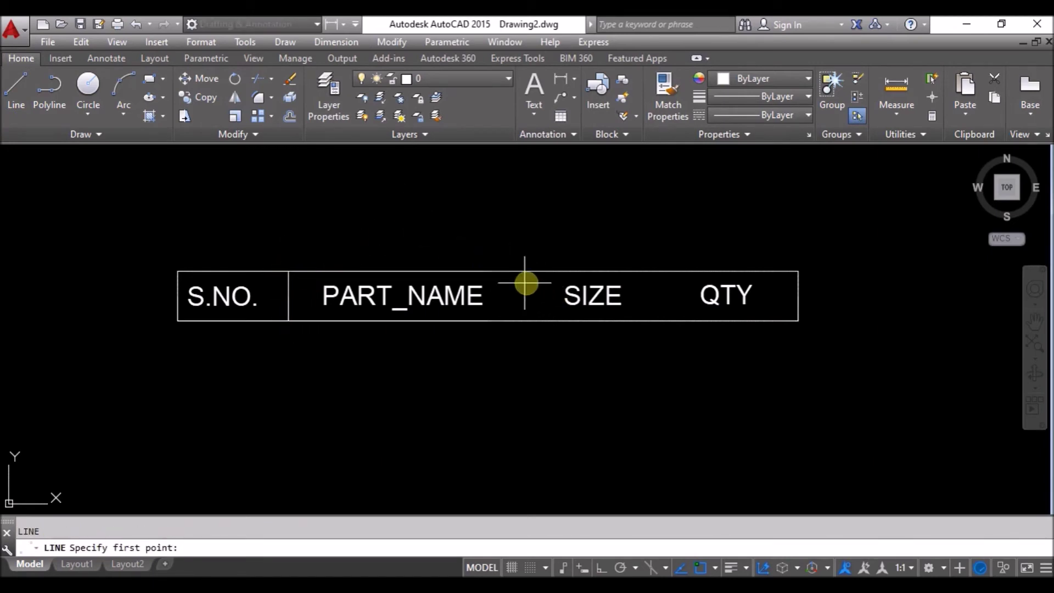
left_click(516, 271)
left_click(516, 321)
key("Return")
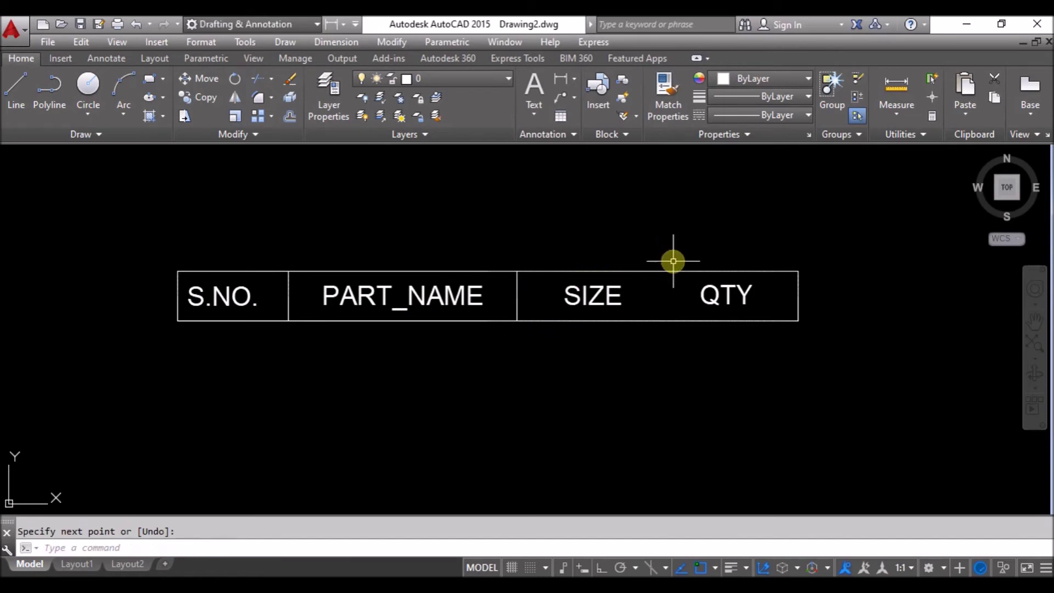
key("Return")
left_click(673, 271)
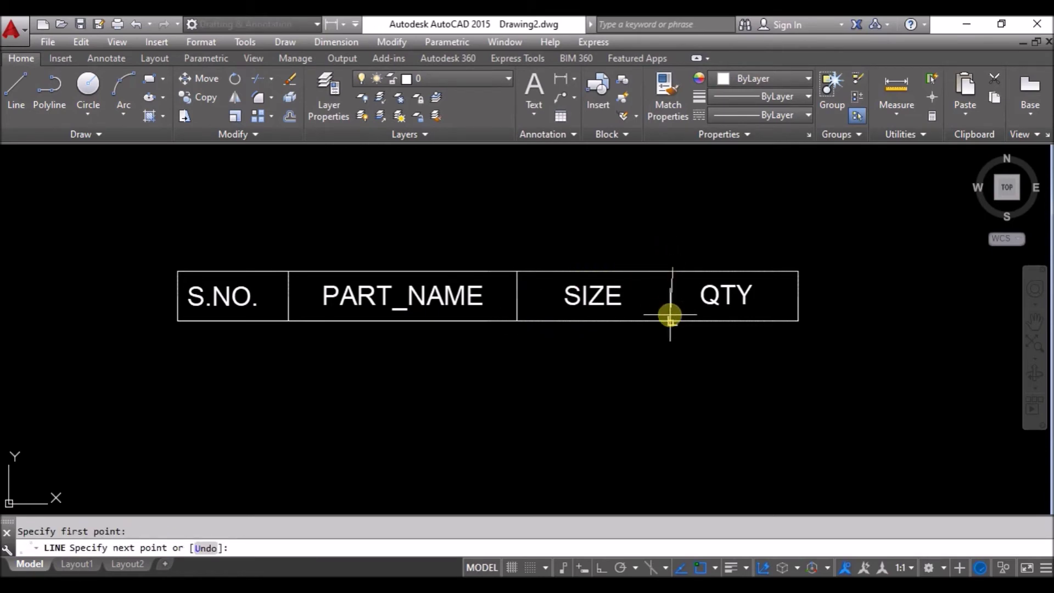
left_click(672, 321)
key("Return")
key("Return")
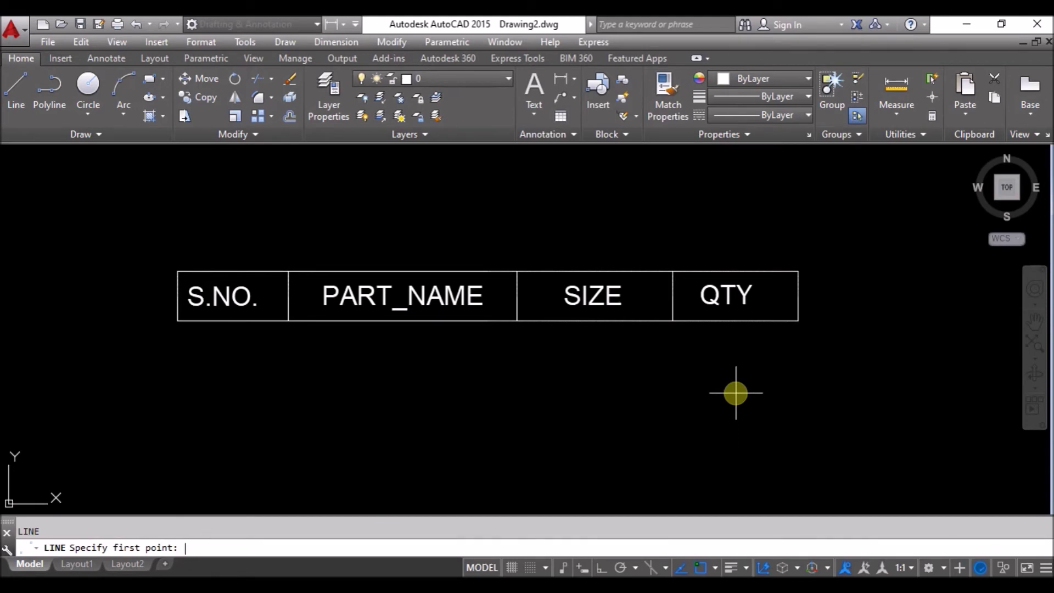
key("Escape")
type("B")
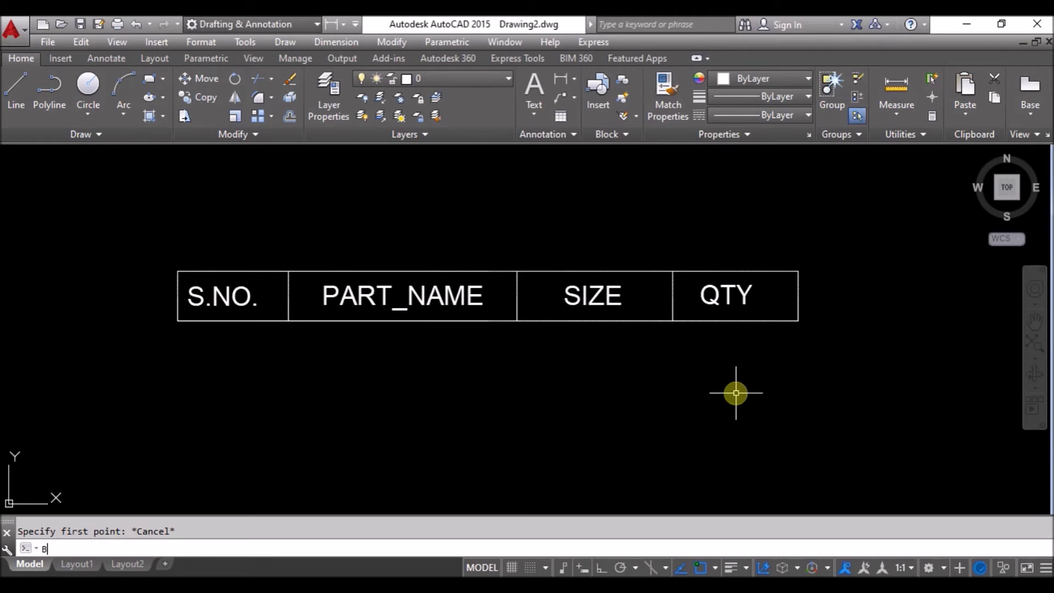
key("Return")
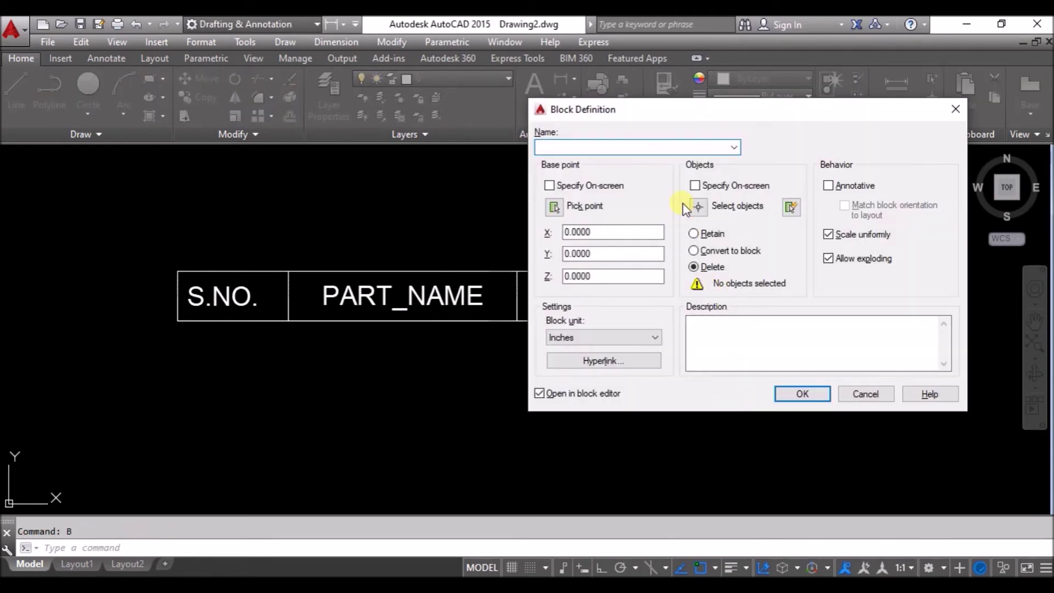
- Make the whole header table a block named BOM with its base point at the top-left corner
left_click(698, 206)
left_click(864, 362)
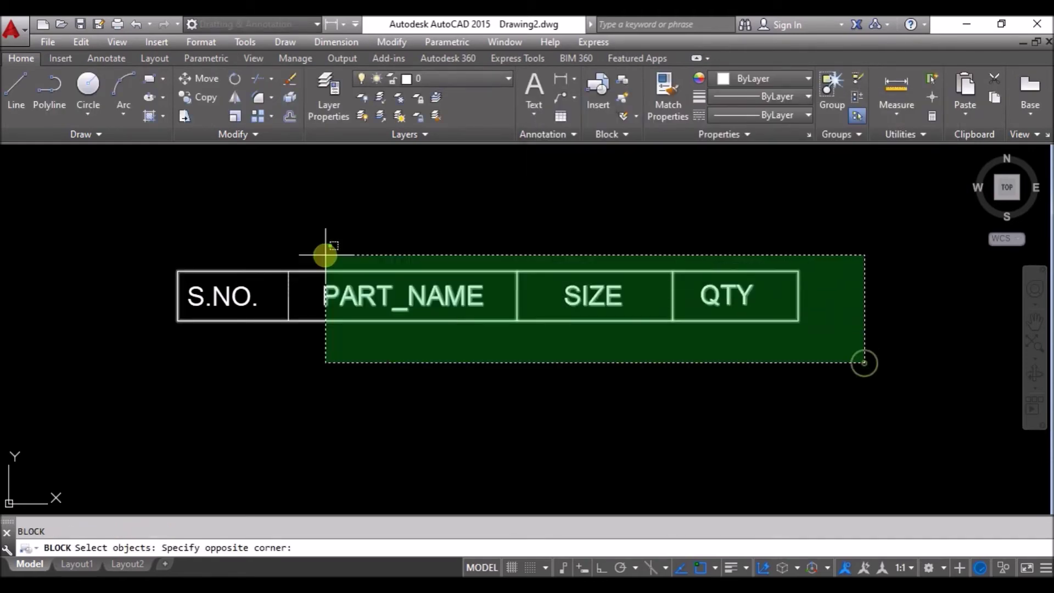
left_click(325, 255)
key("Return")
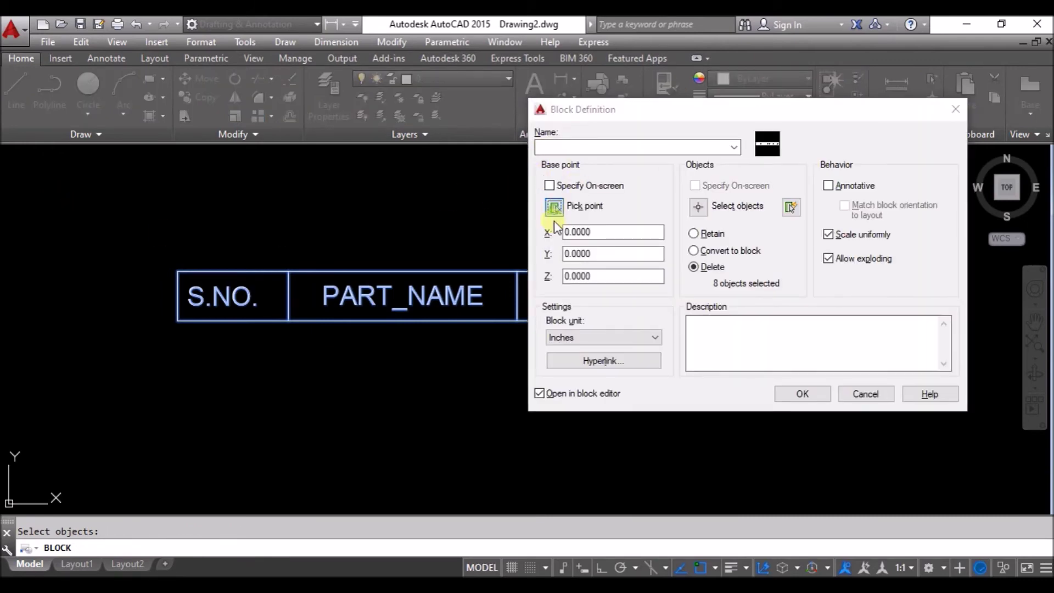
left_click(555, 207)
left_click(179, 271)
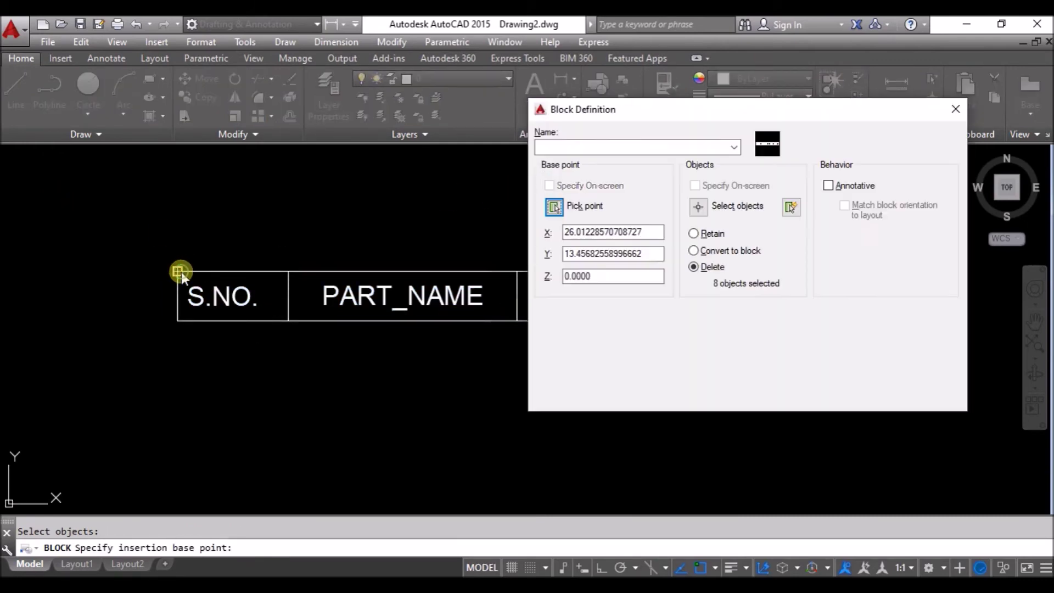
left_click(556, 147)
type("BOM")
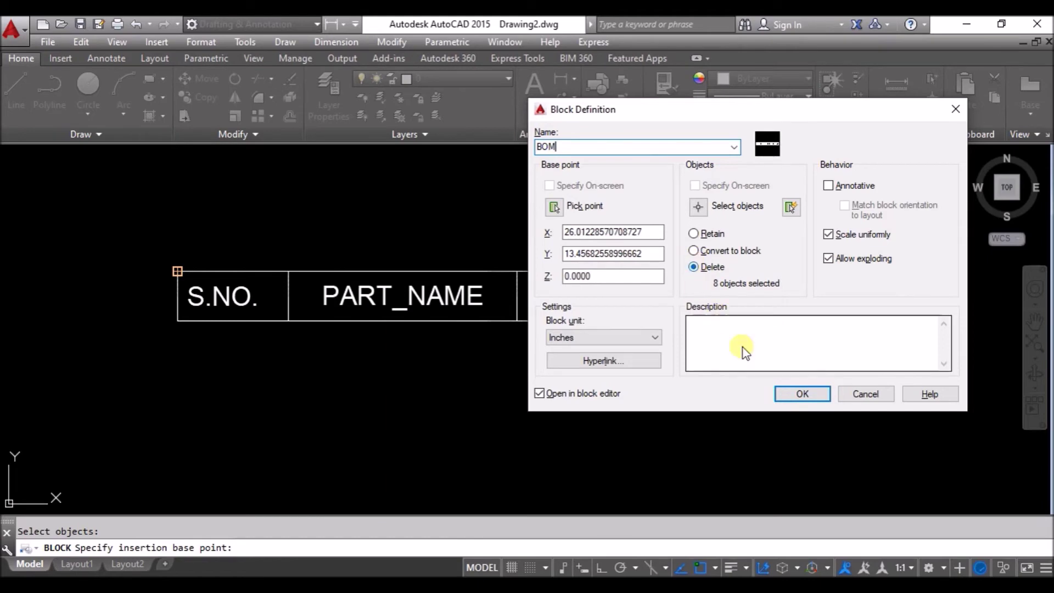
left_click(802, 394)
type("i")
key("Return")
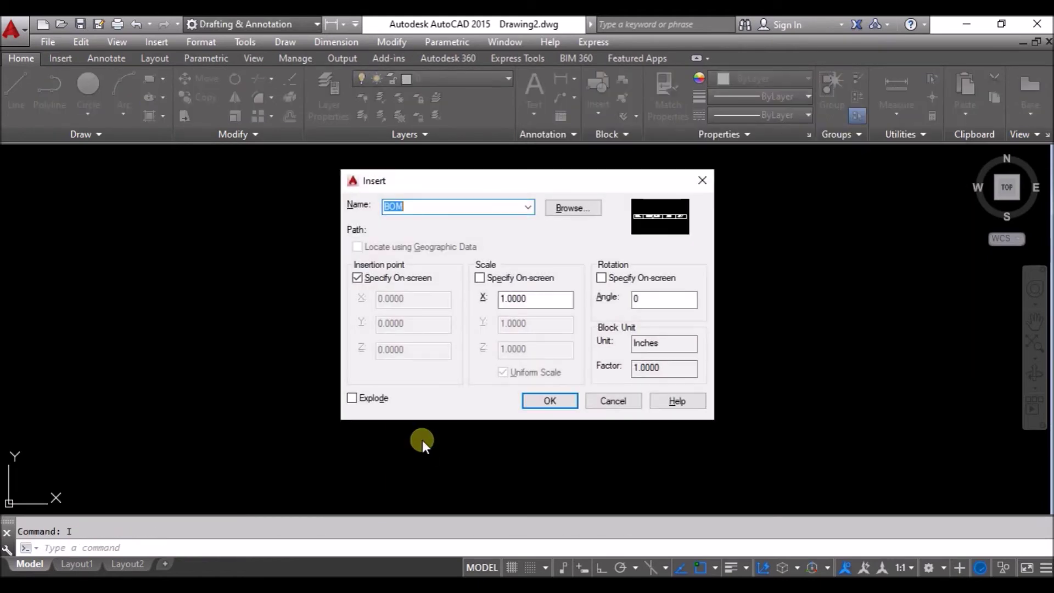
left_click(540, 402)
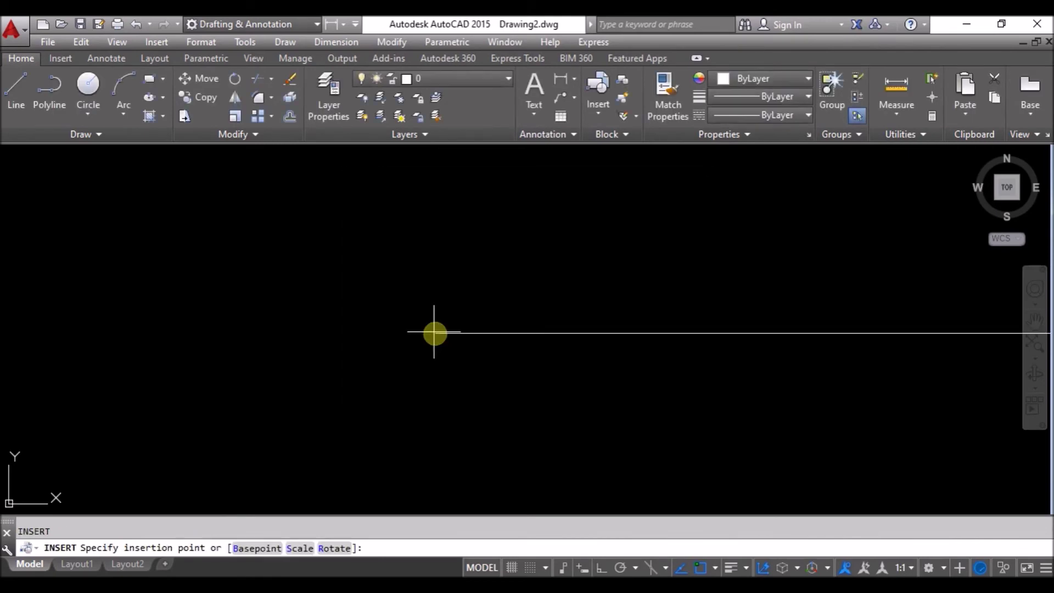
left_click(300, 238)
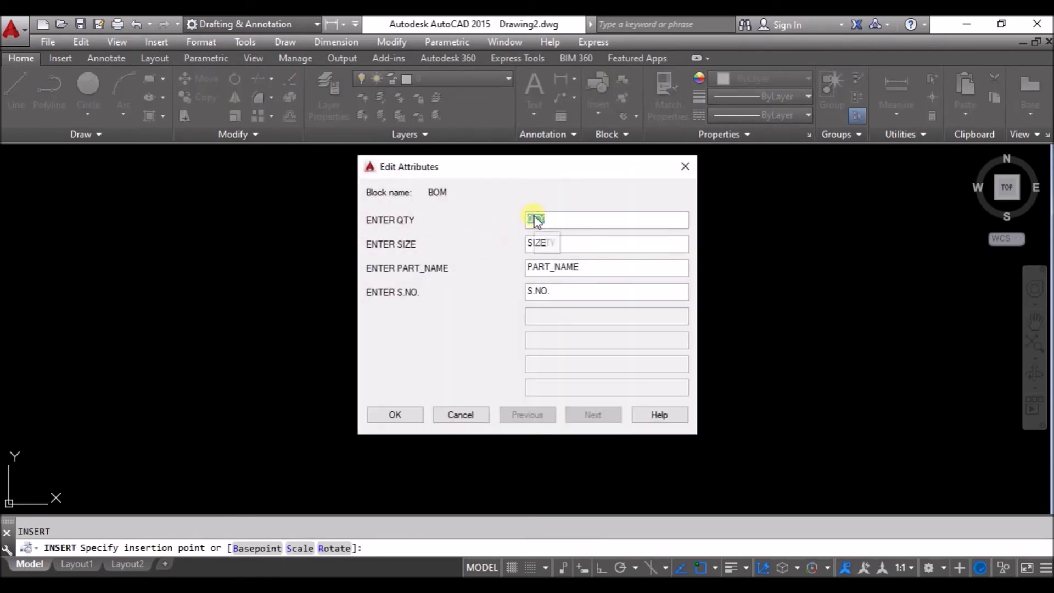
left_click(384, 419)
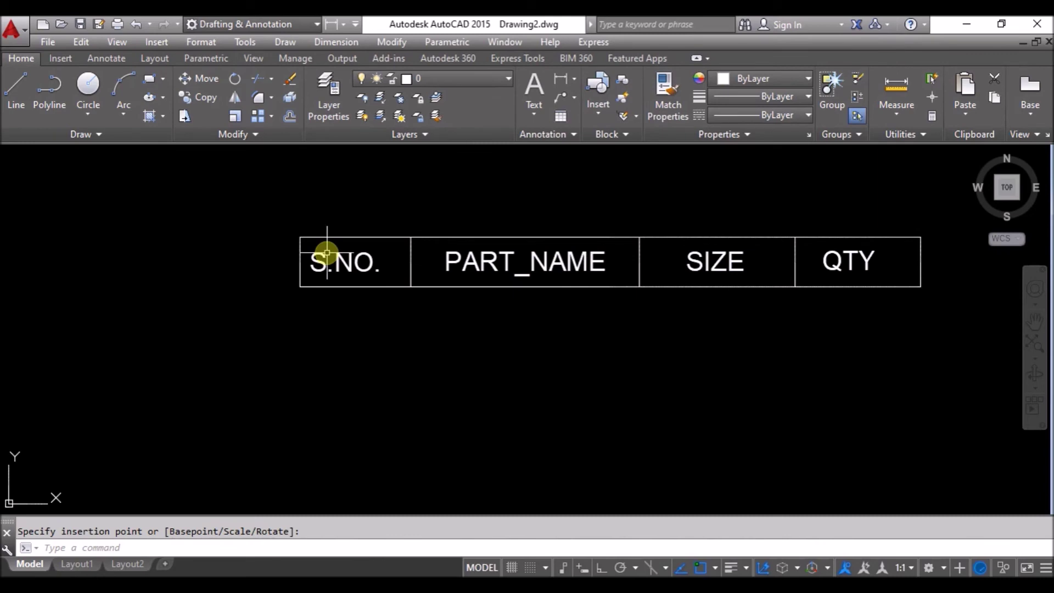
key("Return")
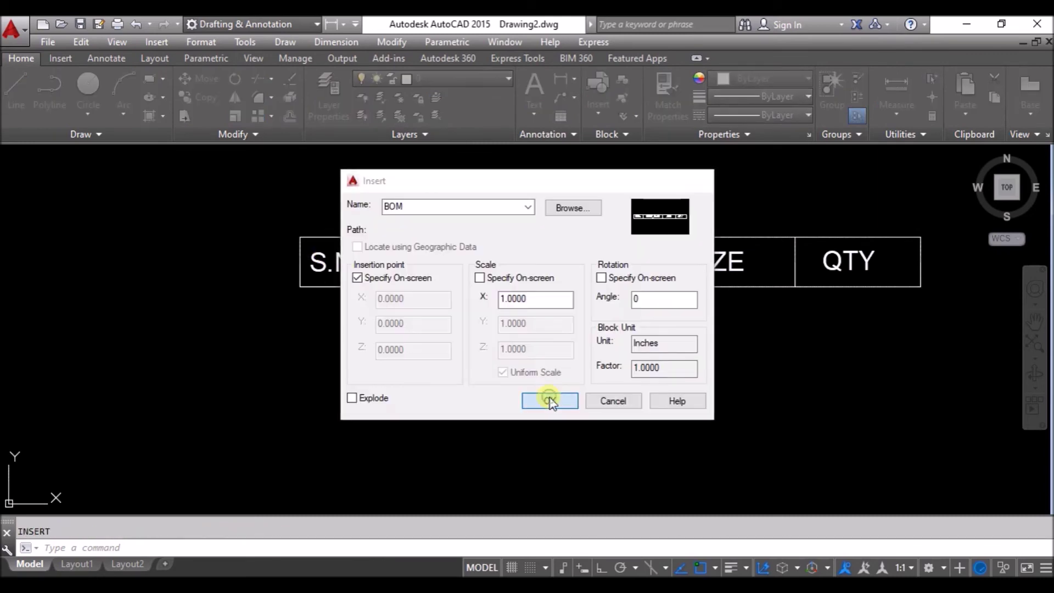
left_click(545, 400)
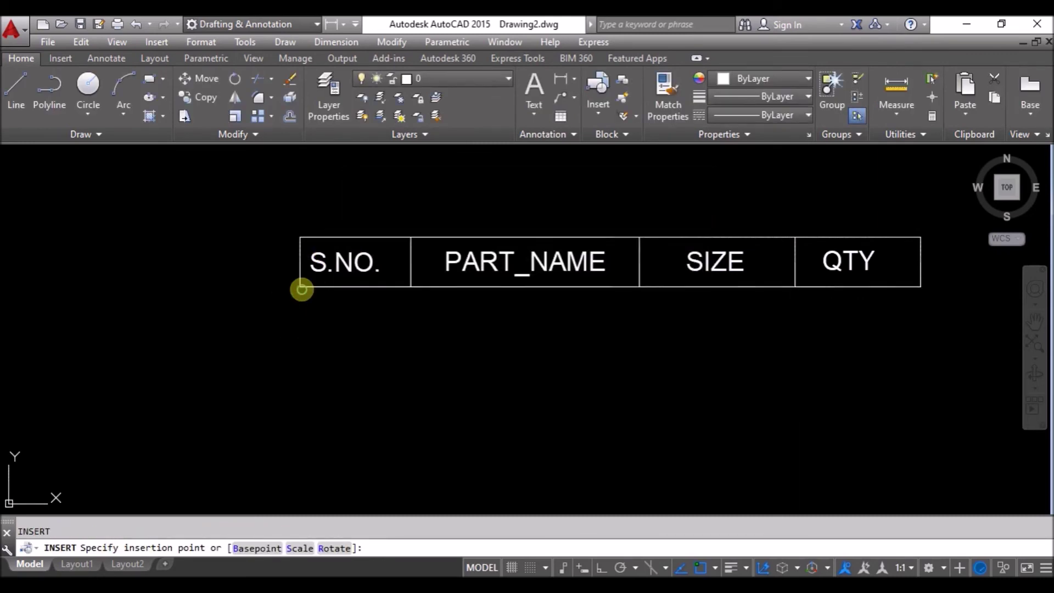
left_click(301, 287)
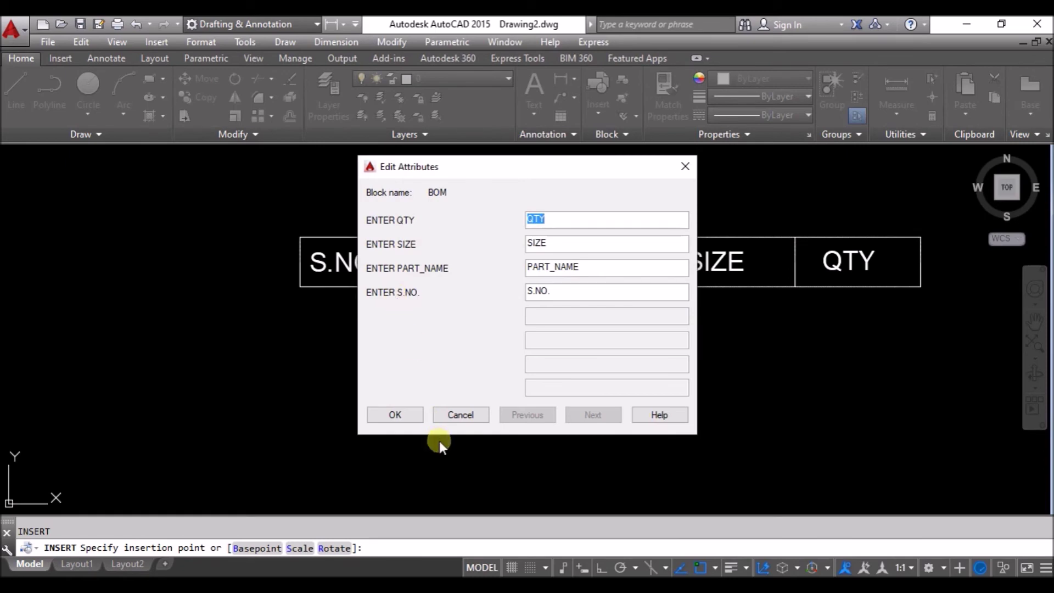
left_click(462, 416)
type("BA")
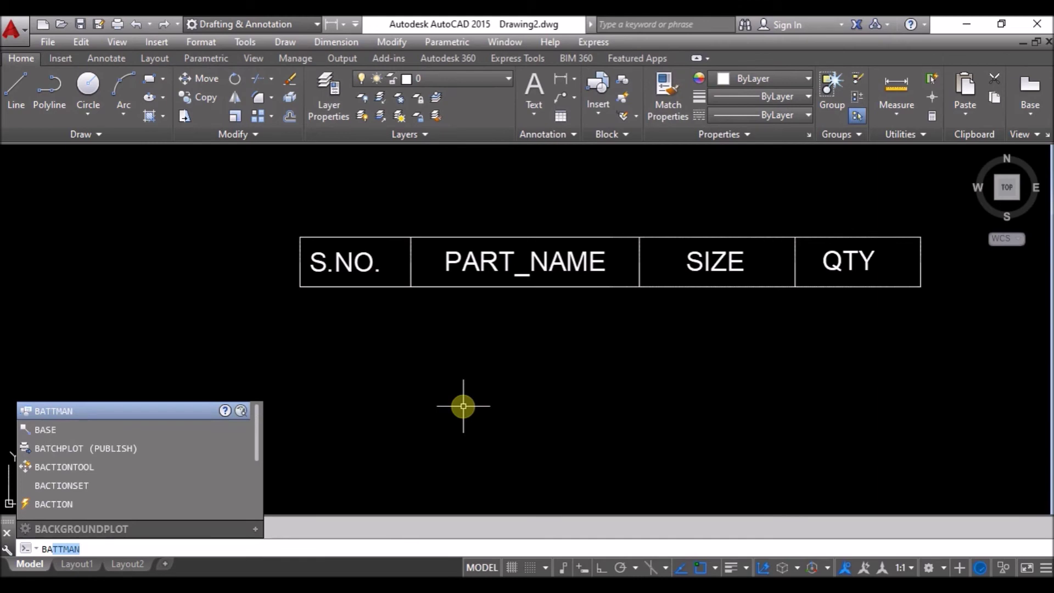
type("TT")
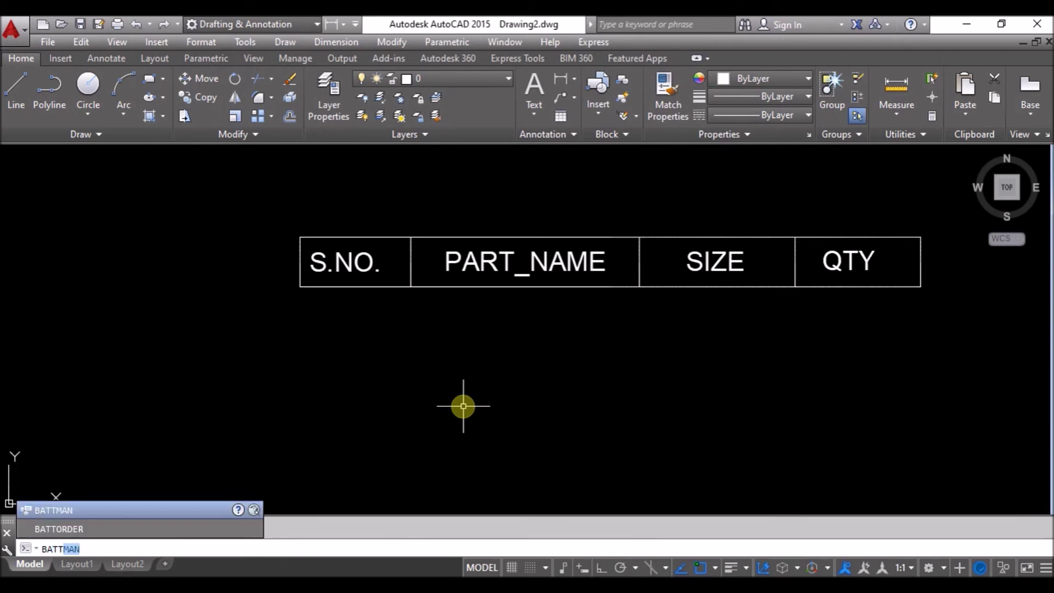
- In BATTMAN, move S.NO. to the top, QTY to the end and SIZE after PART_NAME, then apply
key("Return")
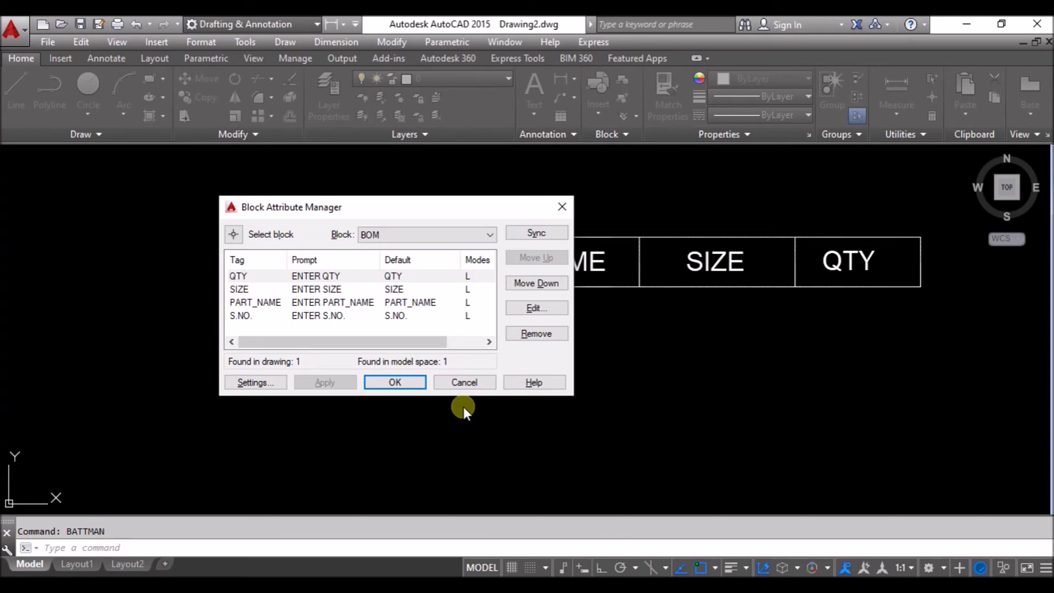
left_click(252, 317)
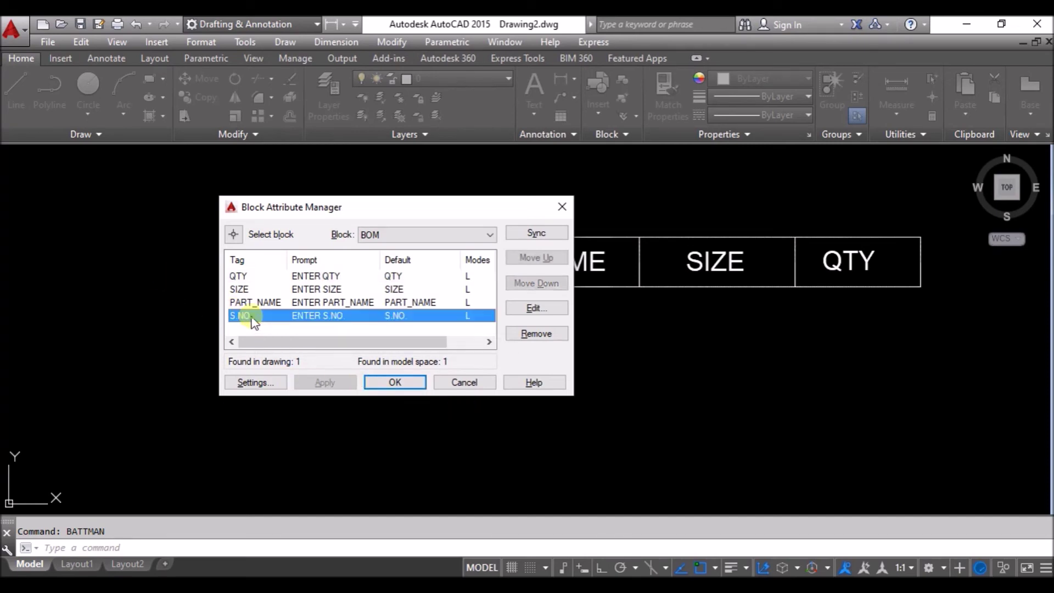
left_click(540, 265)
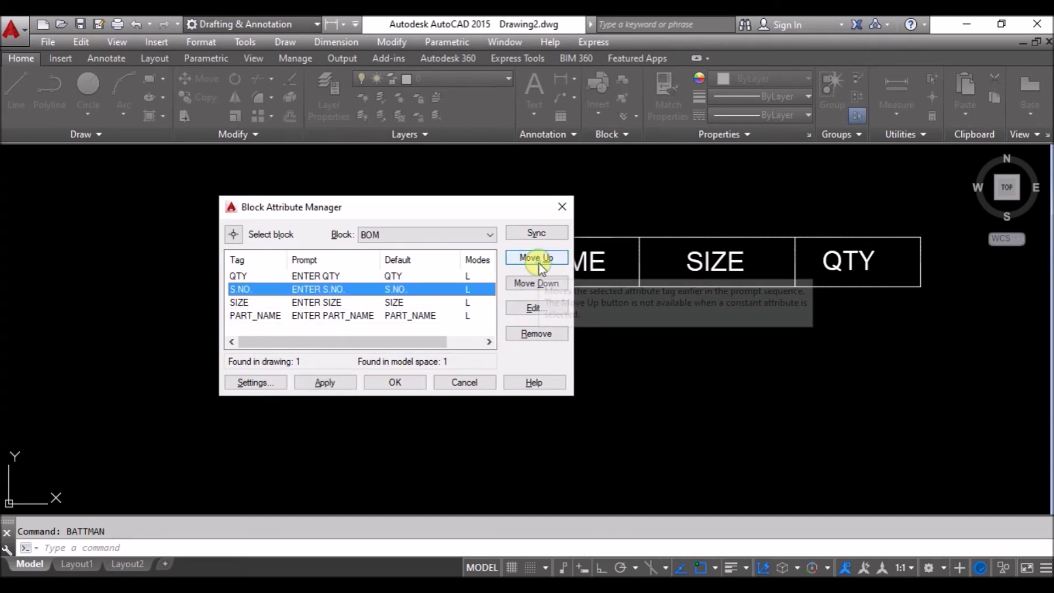
left_click(539, 263)
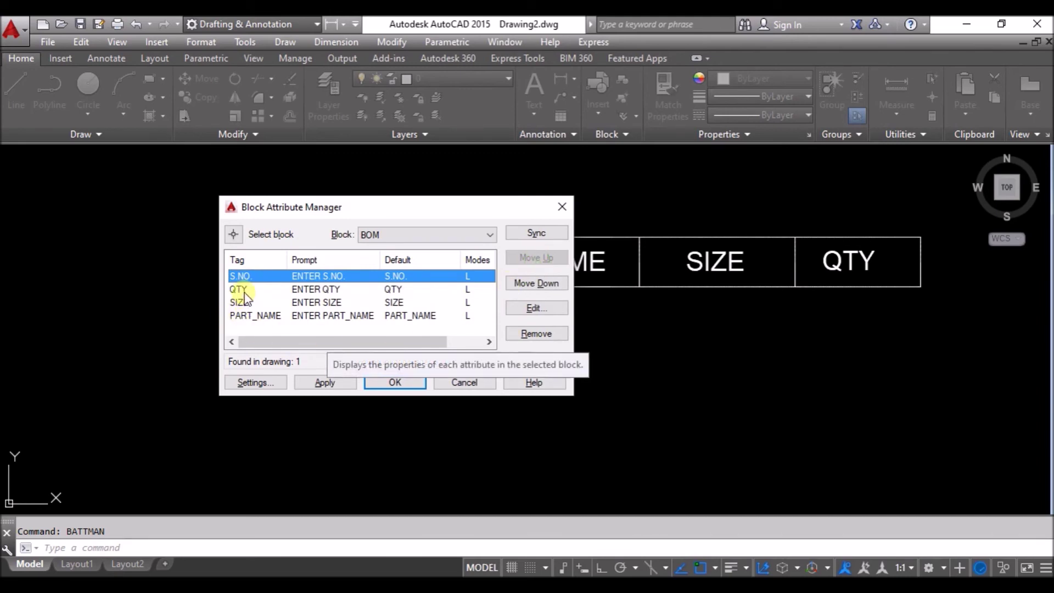
left_click(241, 289)
left_click(553, 285)
left_click(553, 284)
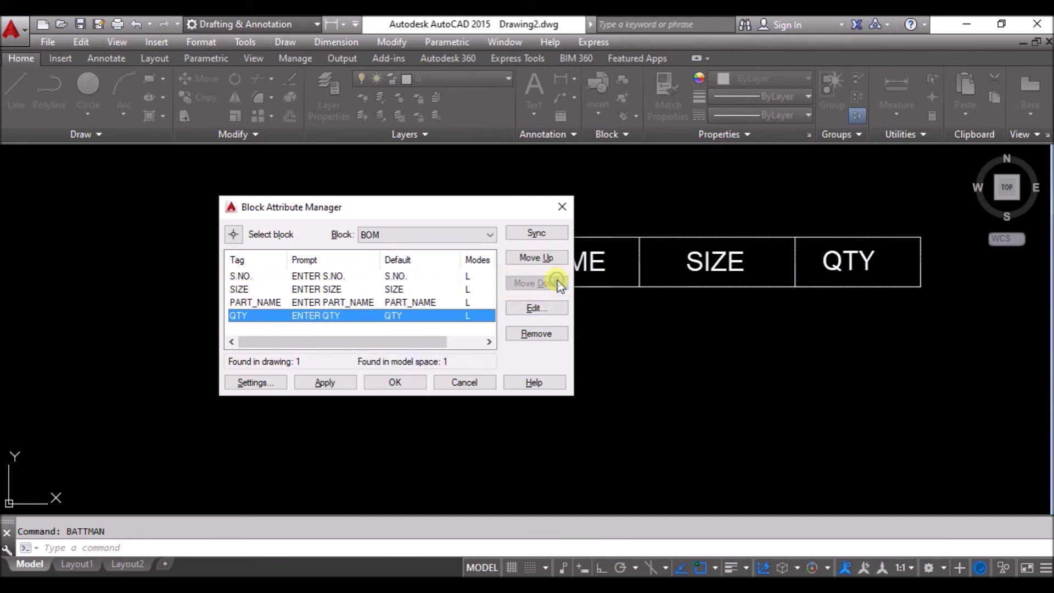
left_click(252, 290)
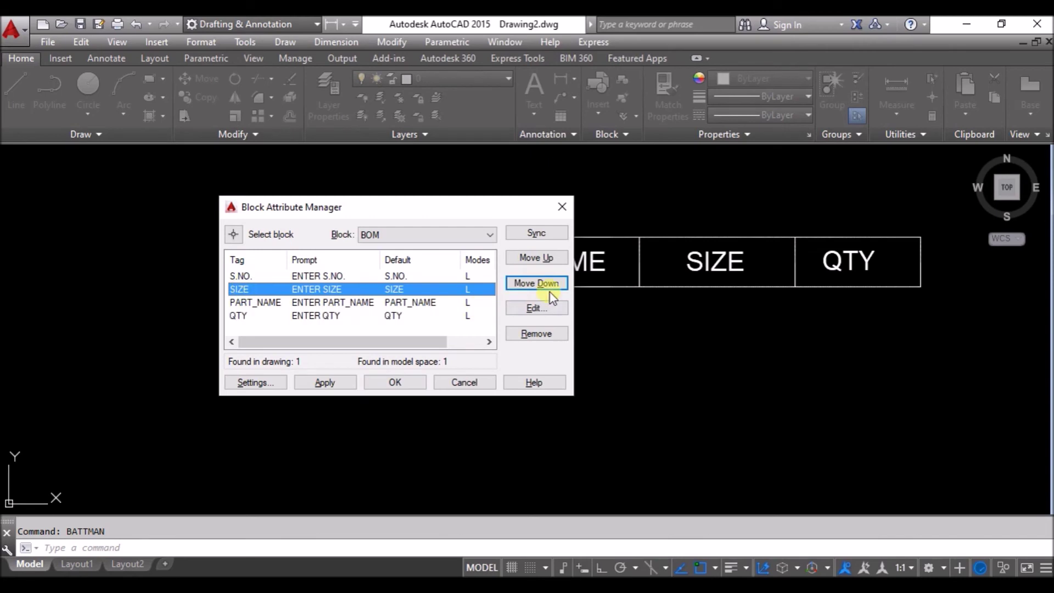
left_click(563, 283)
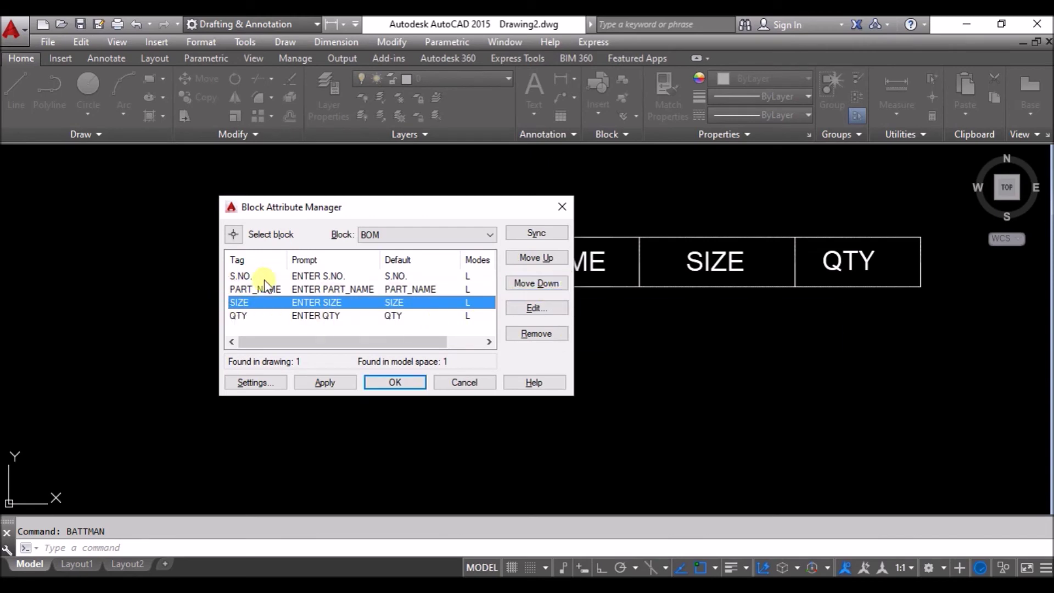
left_click(324, 382)
left_click(393, 382)
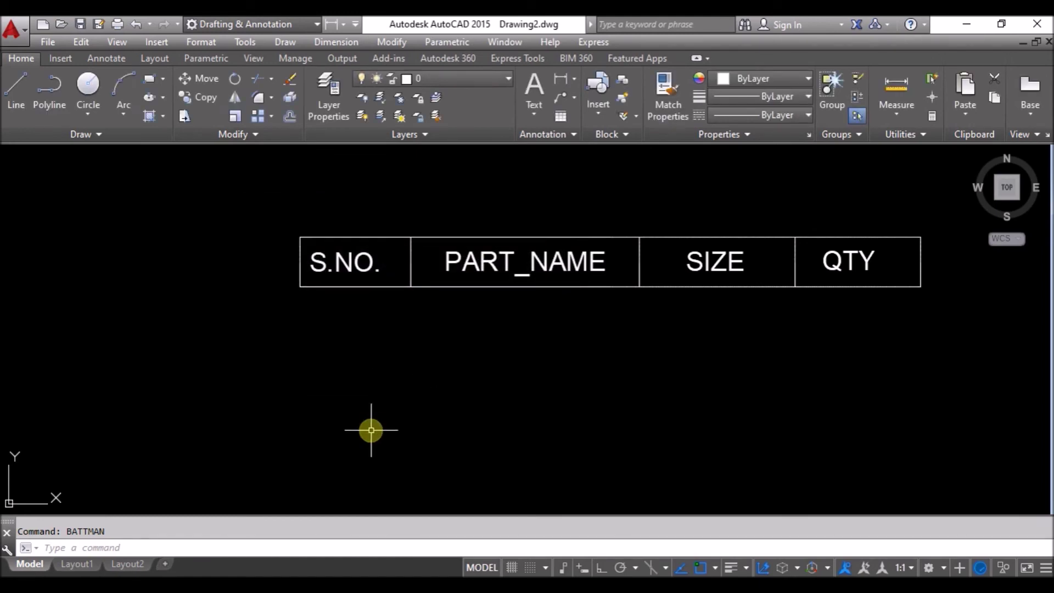
- Insert the BOM block at the header's lower-left corner
type("i")
key("Return")
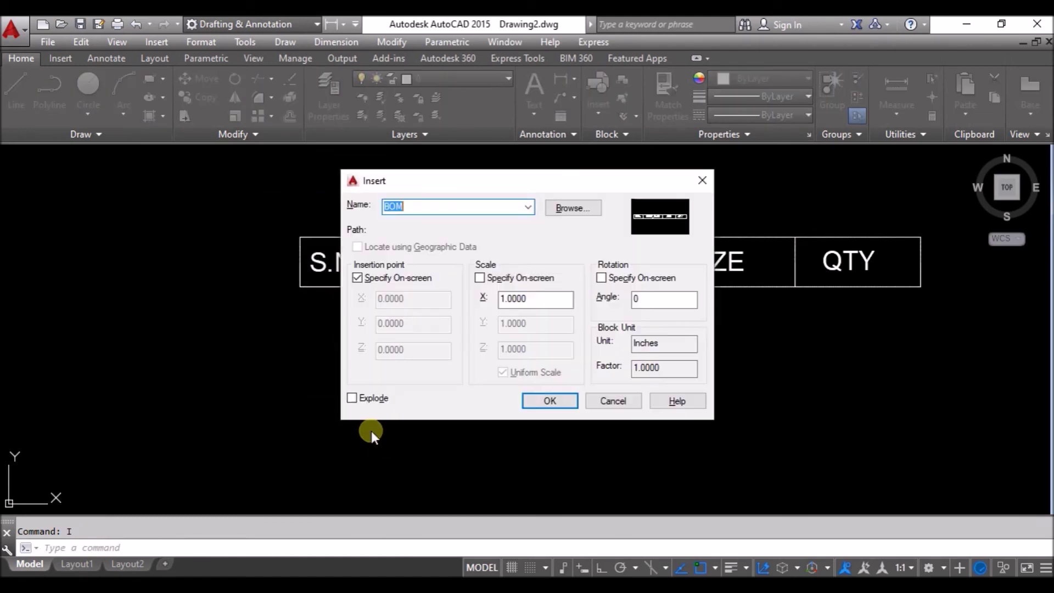
left_click(541, 400)
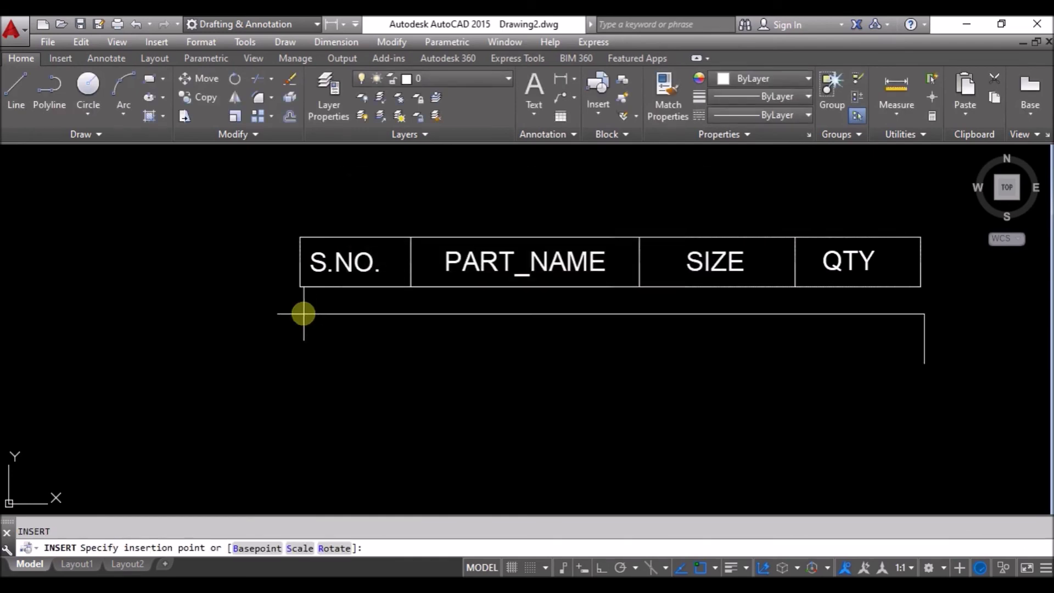
left_click(299, 286)
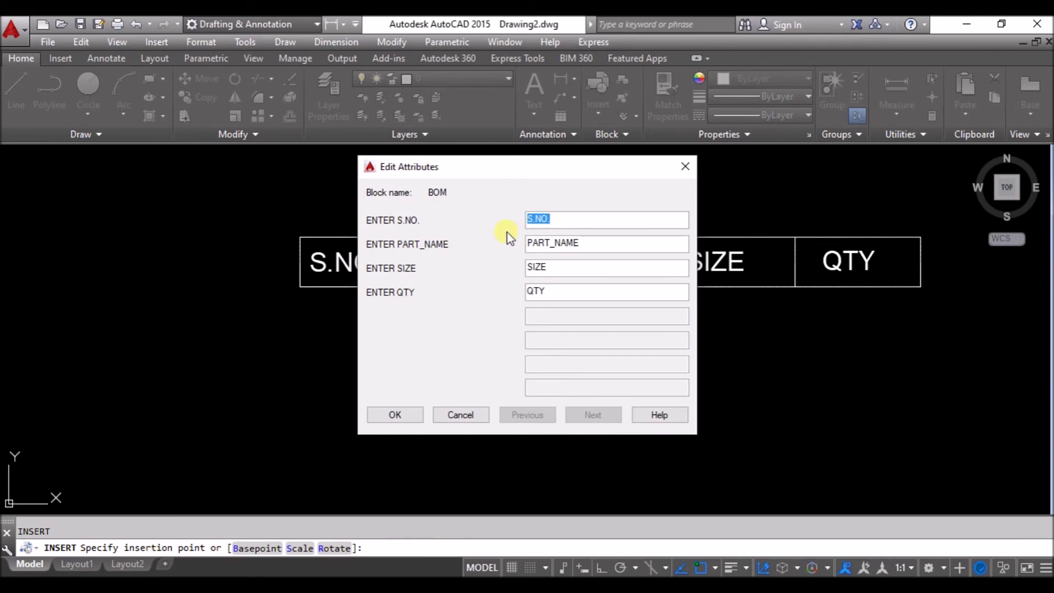
- Fill the block's attributes with 1, DOOR, 3X7 and 5 for the first row
type("1")
key("Tab")
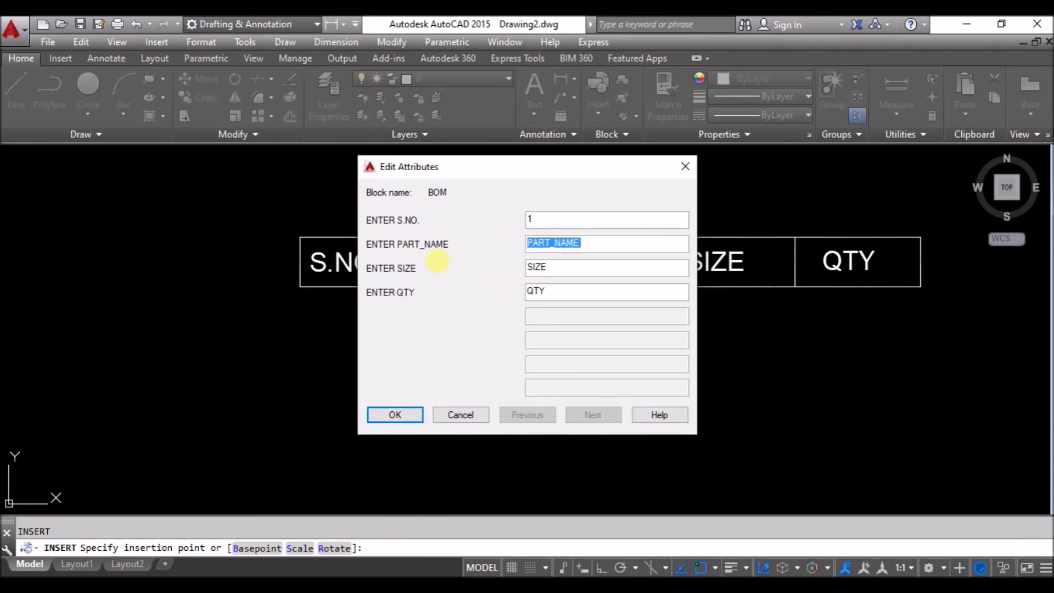
type("DOOR")
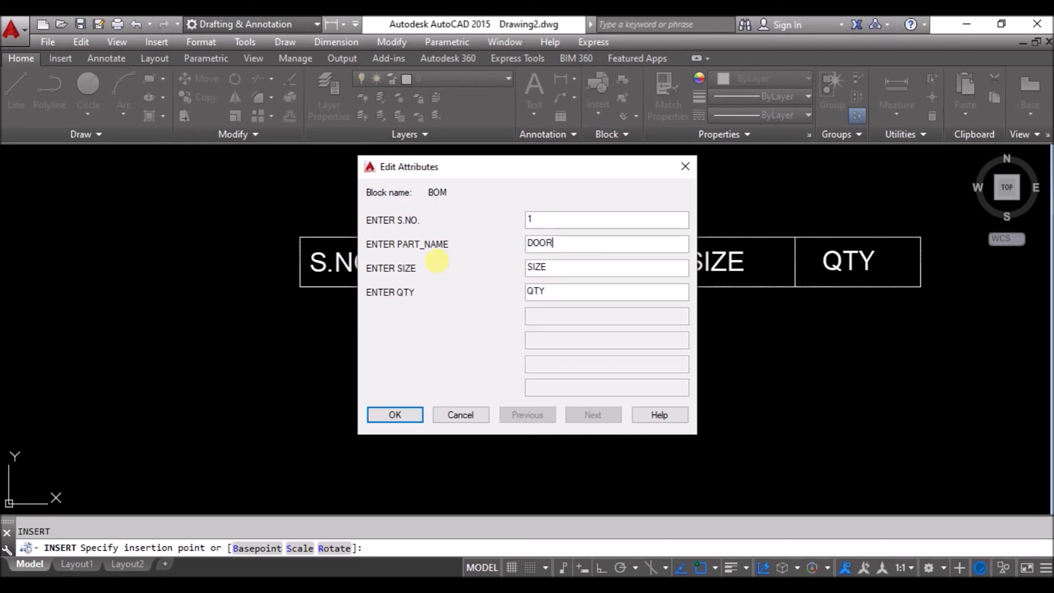
key("Tab")
type("X7")
left_click_drag(549, 291, 516, 299)
type("5")
left_click(393, 415)
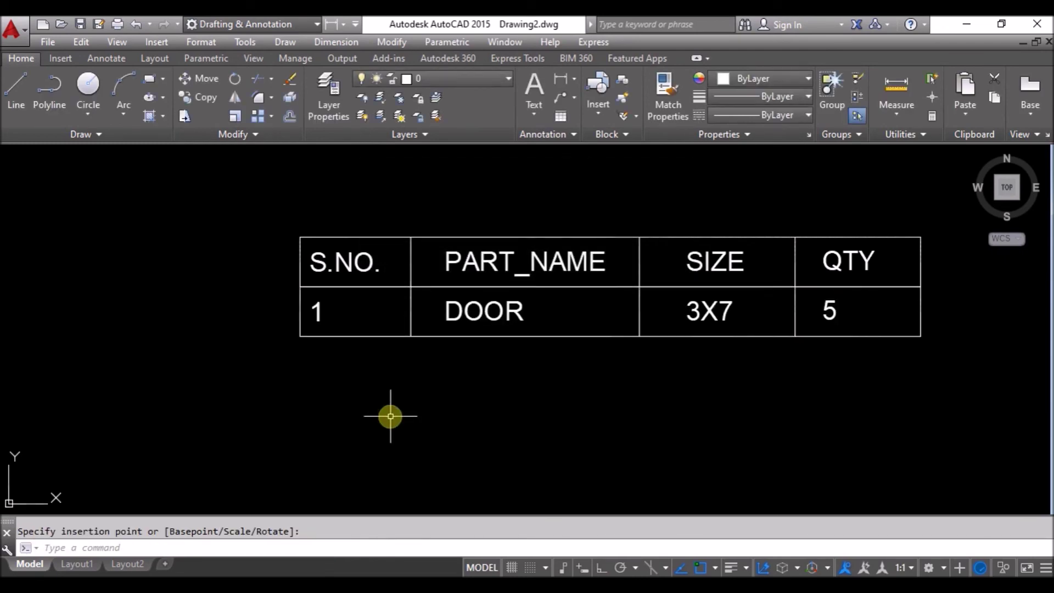
key("Return")
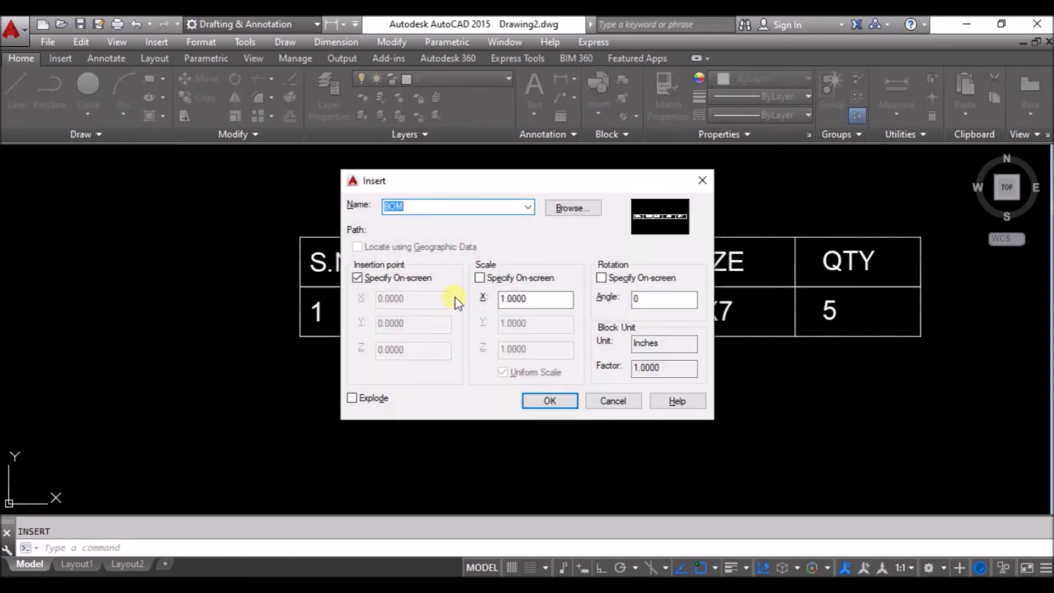
- Place another BOM block below the first row with values 2, DOOR2, 2.5X7, 10
left_click(552, 399)
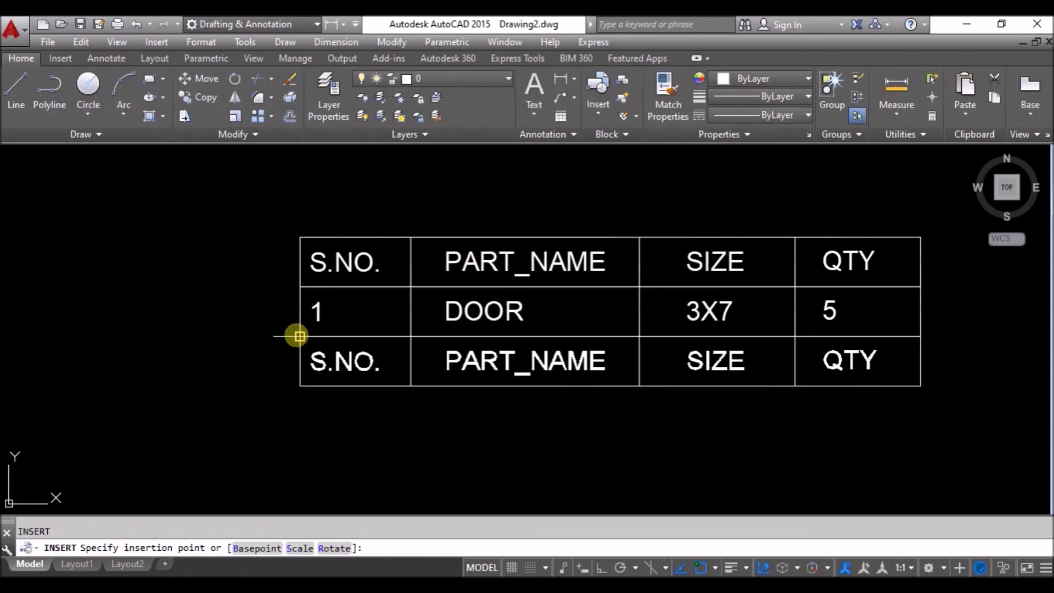
left_click(296, 334)
type("2")
key("Tab")
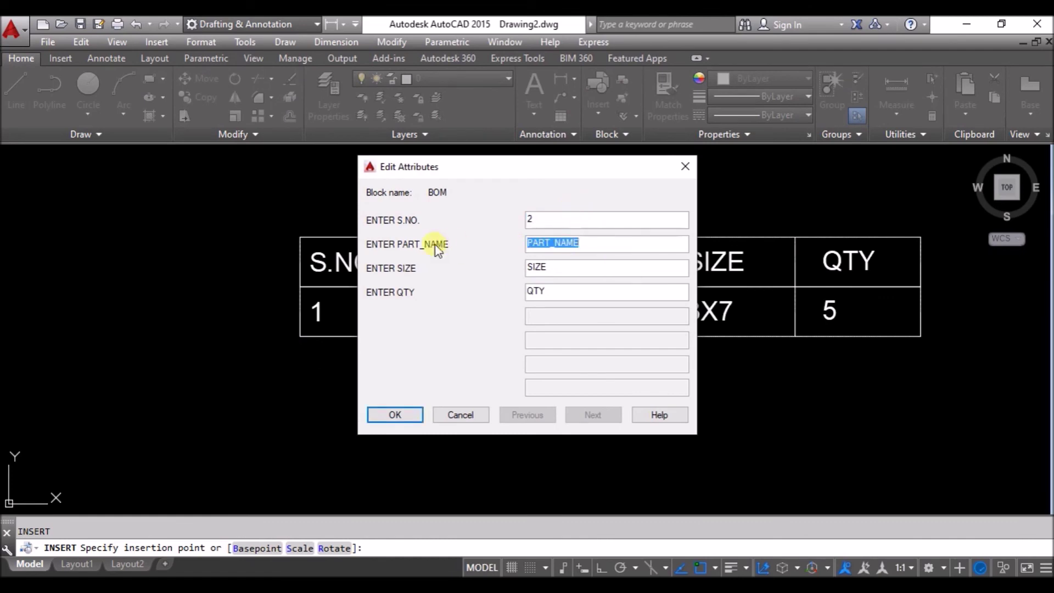
type("D")
type("OOR")
type("2")
key("Tab")
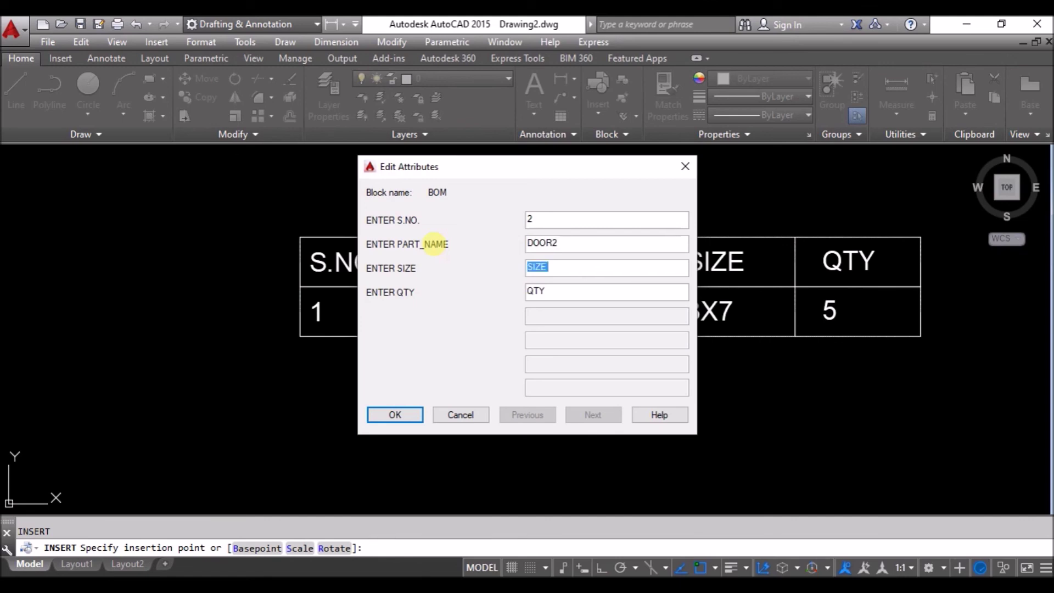
type("2.5")
type("X7")
key("Tab")
type("10")
left_click(374, 411)
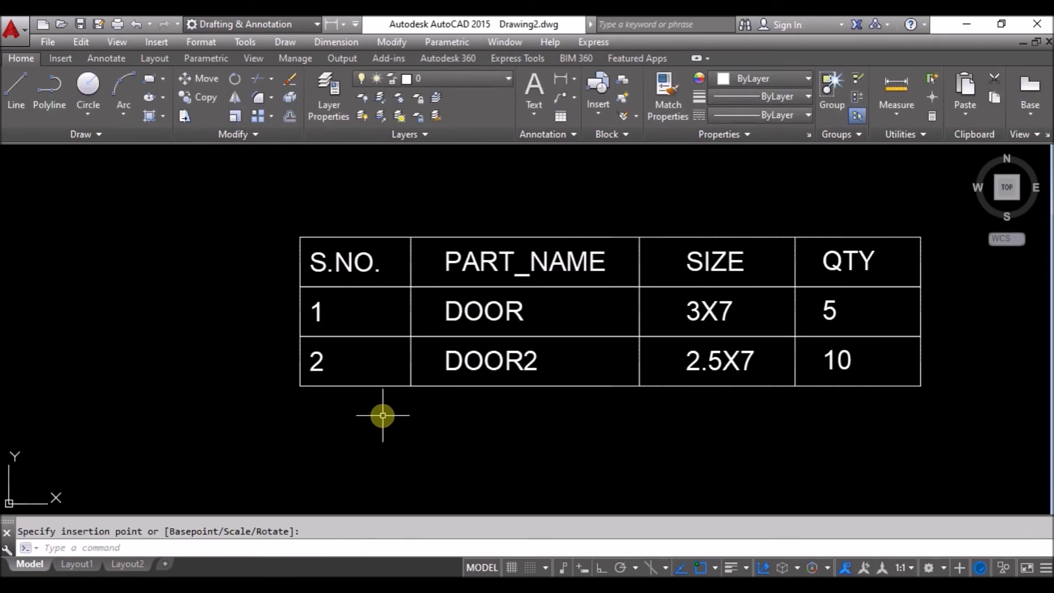
scroll(433, 427, "down", 4)
- Pan and zoom to frame the finished BOM table with both data rows
middle_click_drag(558, 454, 499, 388)
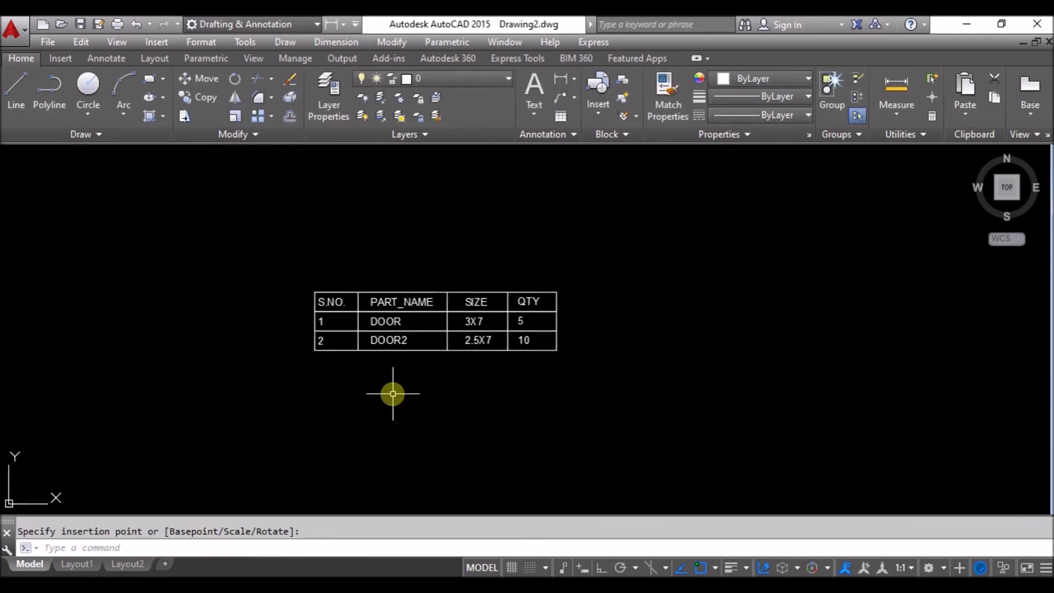
scroll(393, 393, "up", 2)
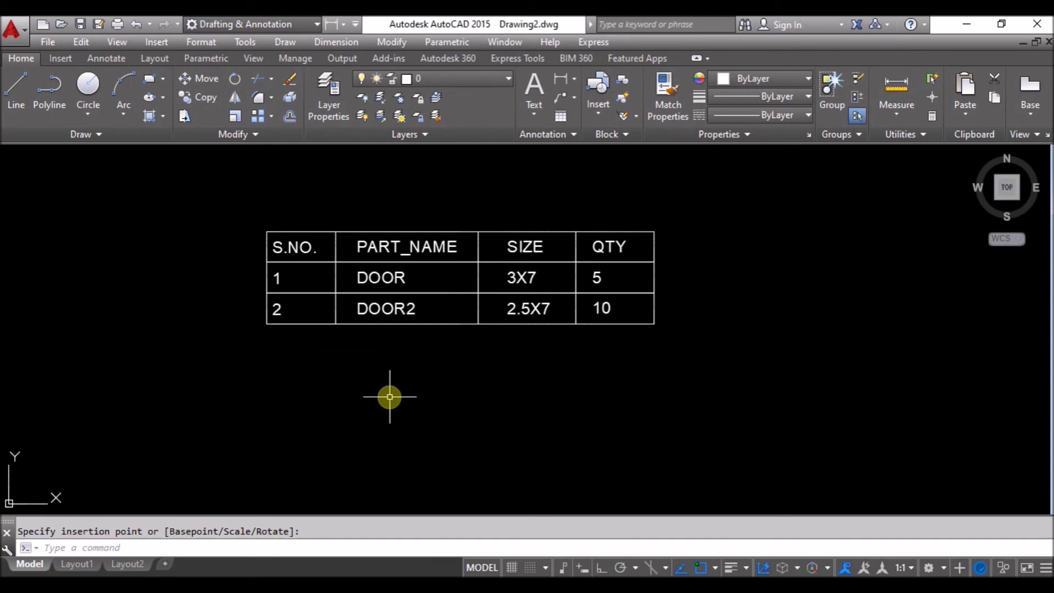